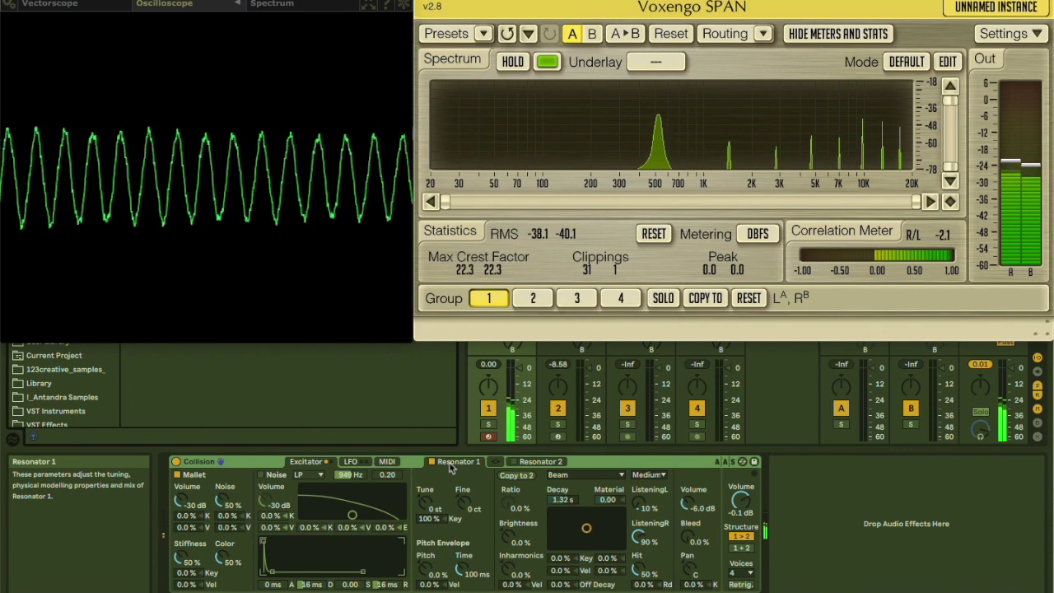
Step: Try the Marimba, String, Membrane and Plate resonance types in turn for Resonator 1
{"action": "left_click", "coordinate": [562, 479]}
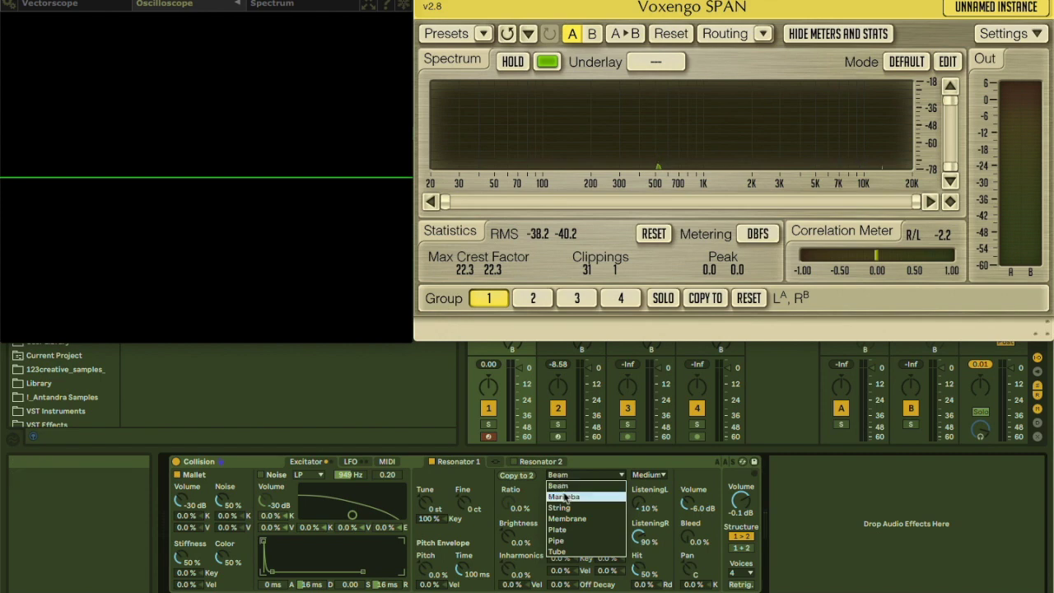
{"action": "left_click", "coordinate": [564, 496]}
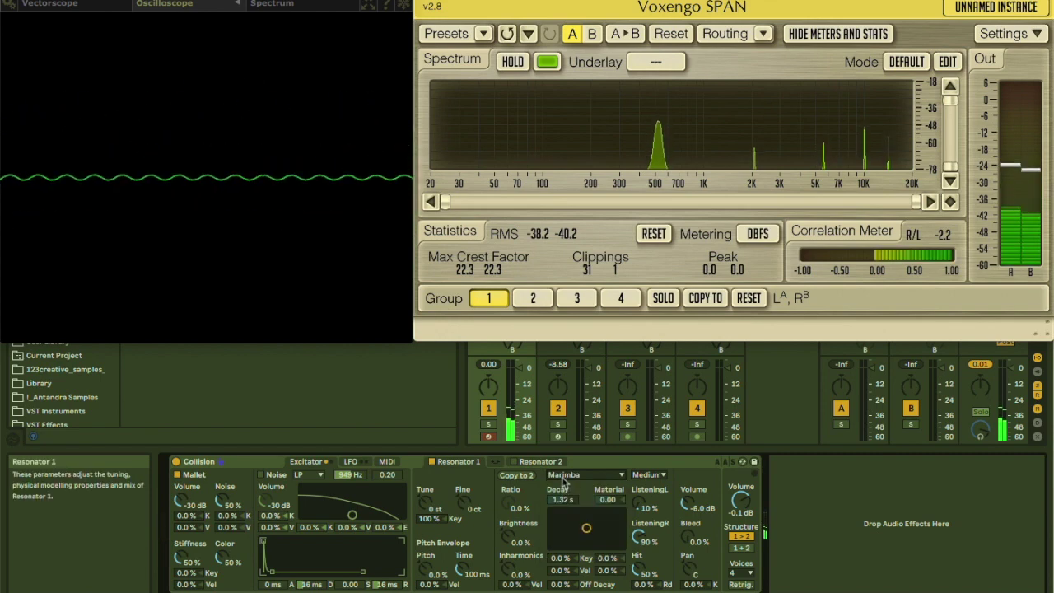
{"action": "left_click", "coordinate": [566, 476]}
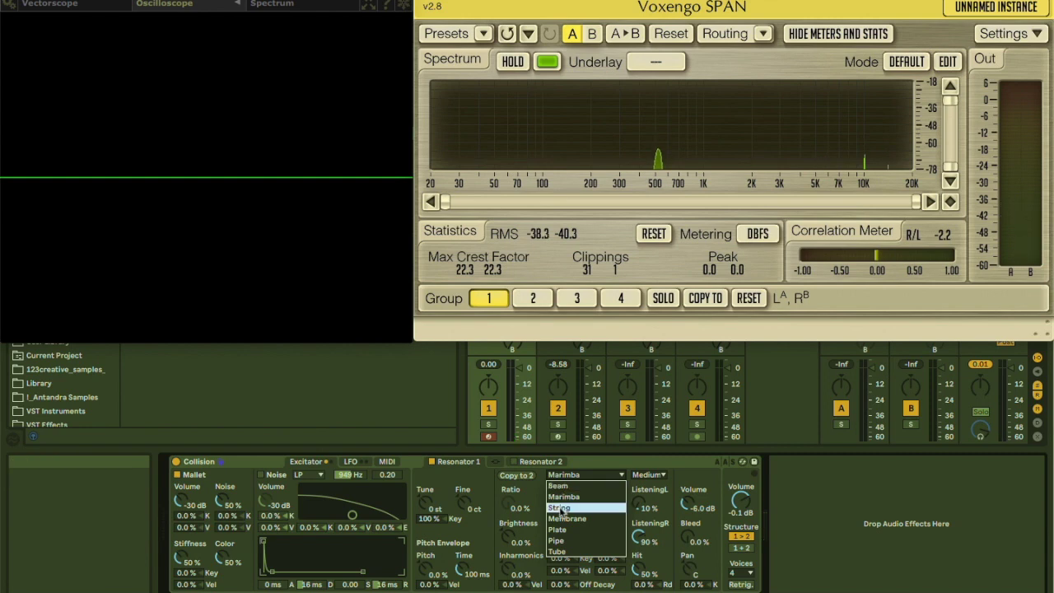
{"action": "left_click", "coordinate": [560, 508]}
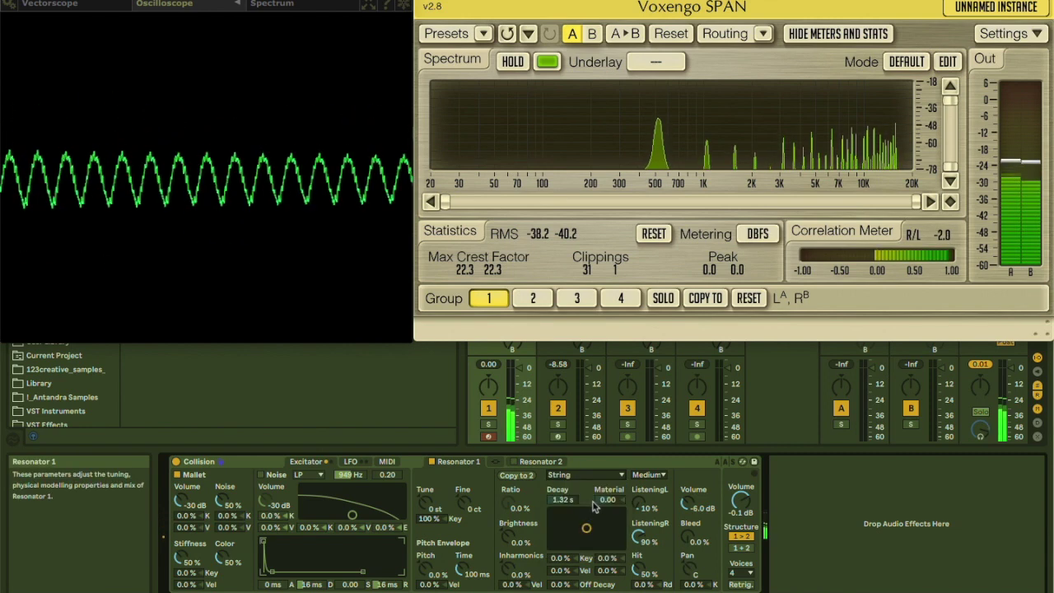
{"action": "left_click", "coordinate": [576, 475]}
{"action": "left_click", "coordinate": [579, 515]}
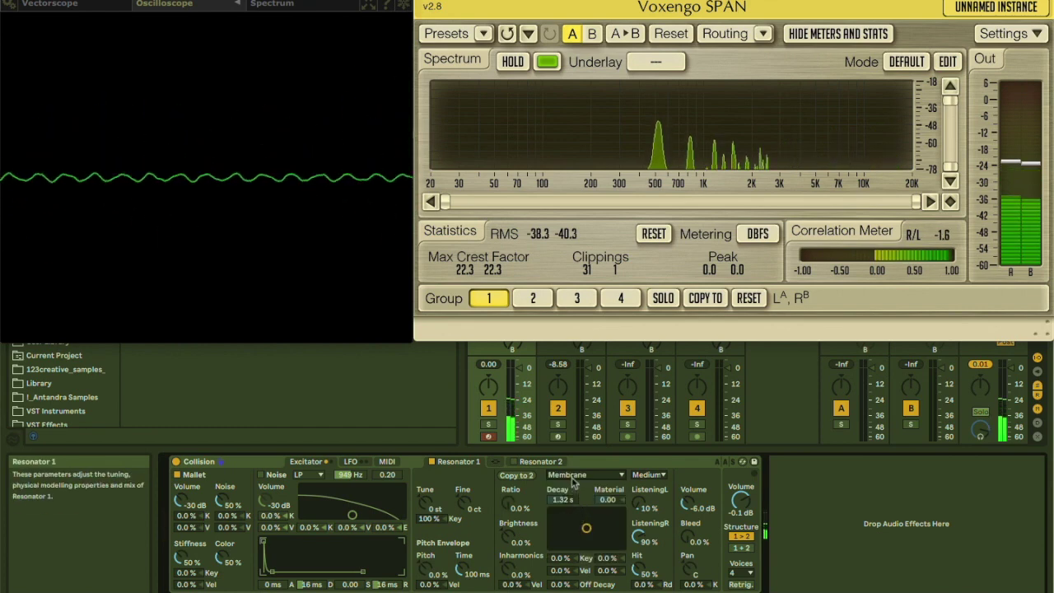
{"action": "left_click", "coordinate": [574, 477]}
{"action": "left_click", "coordinate": [582, 526]}
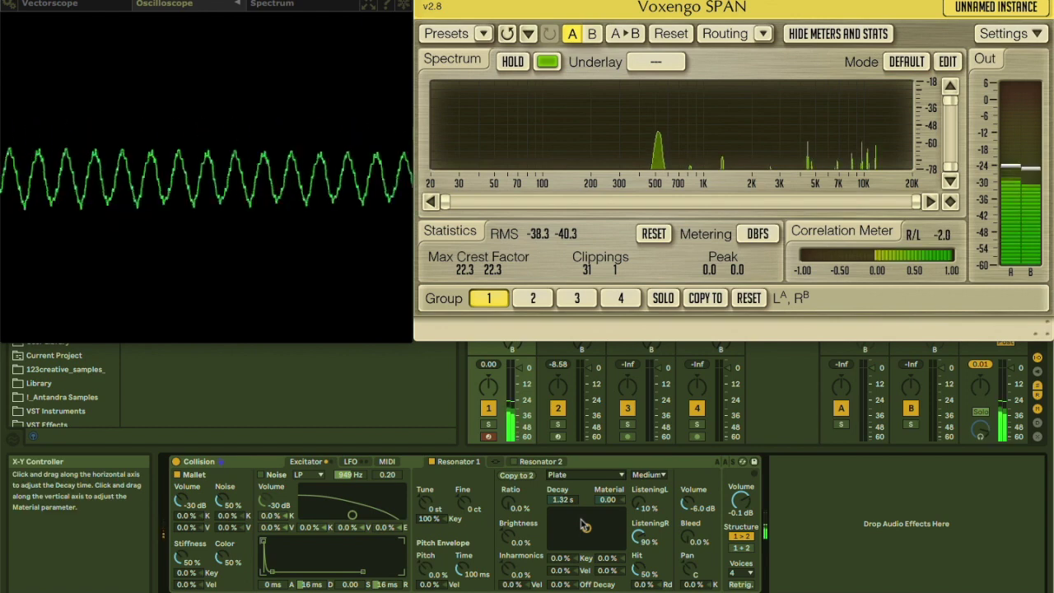
Step: Set Resonator 1 to Pipe with 6.0 dB volume, a decay of about 11.7 s and a radius of about 68%
{"action": "left_click", "coordinate": [575, 475]}
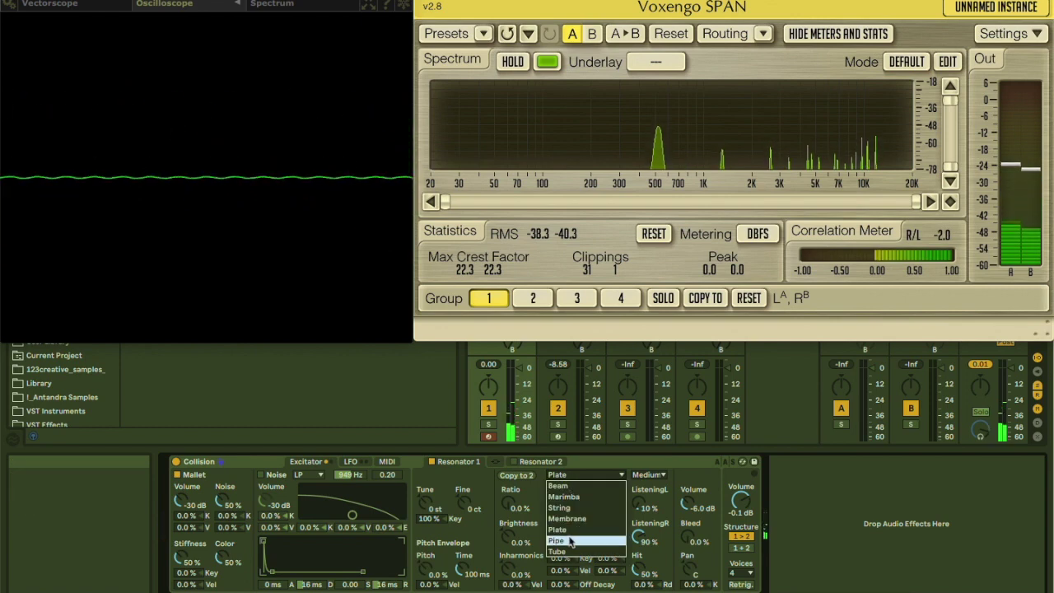
{"action": "left_click", "coordinate": [571, 540]}
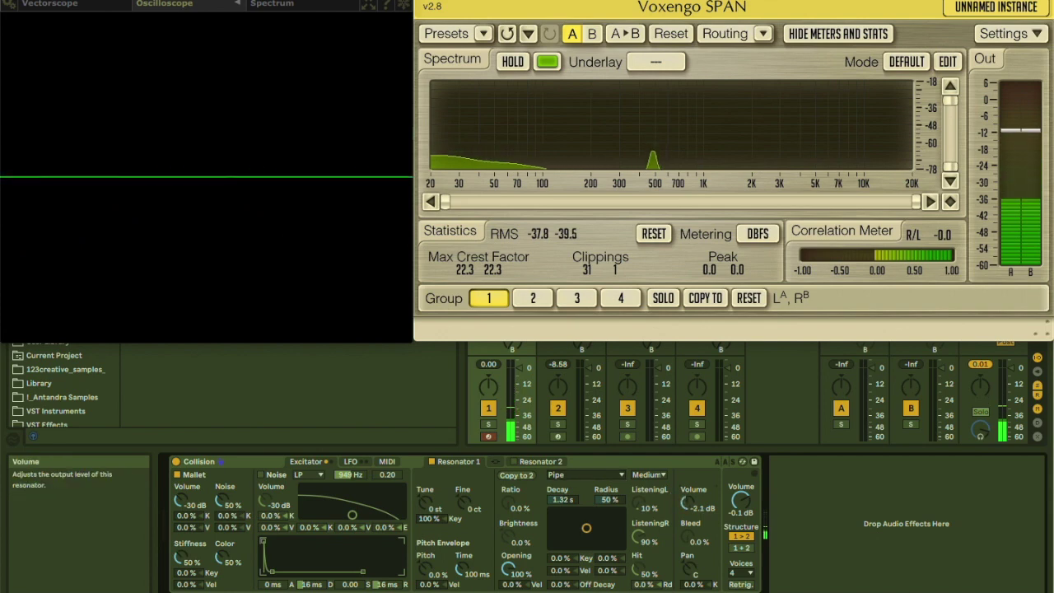
{"action": "left_click_drag", "start_coordinate": [693, 504], "coordinate": [693, 478]}
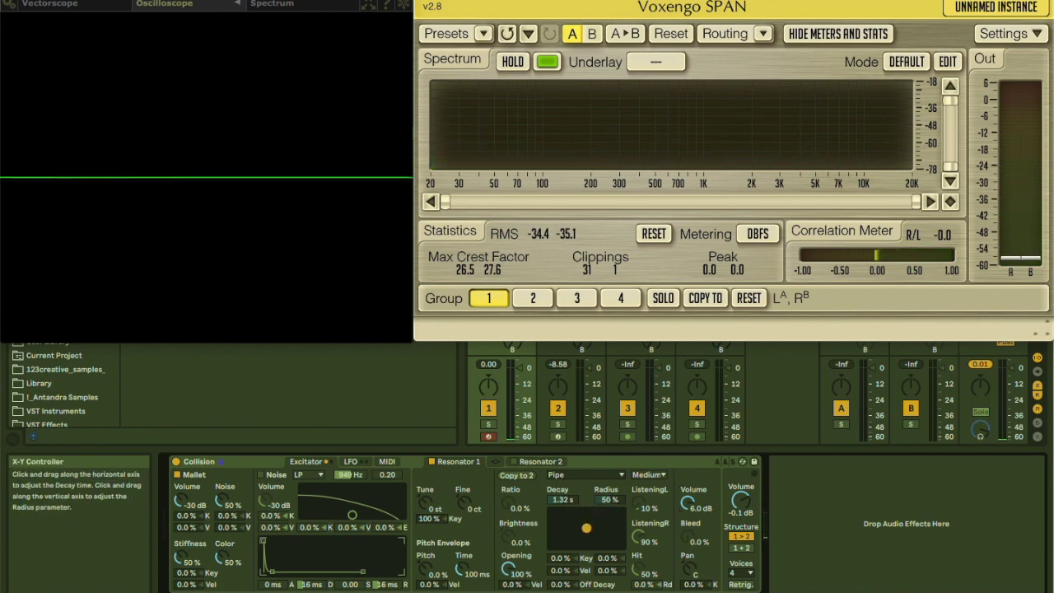
{"action": "left_click_drag", "start_coordinate": [592, 521], "coordinate": [609, 522]}
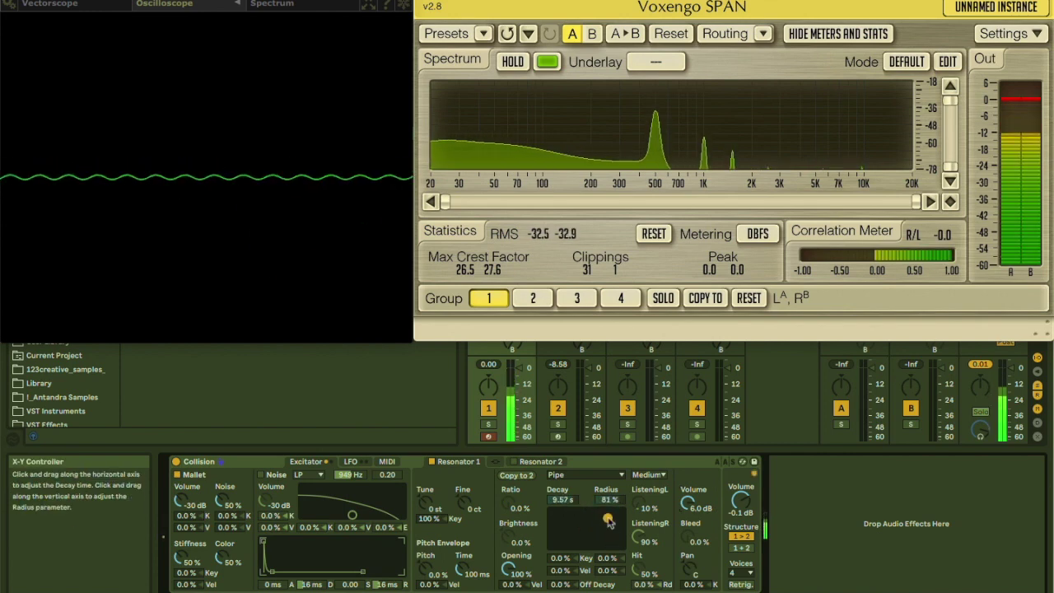
Step: Try the Tube resonance type for Resonator 1
{"action": "left_click", "coordinate": [590, 477]}
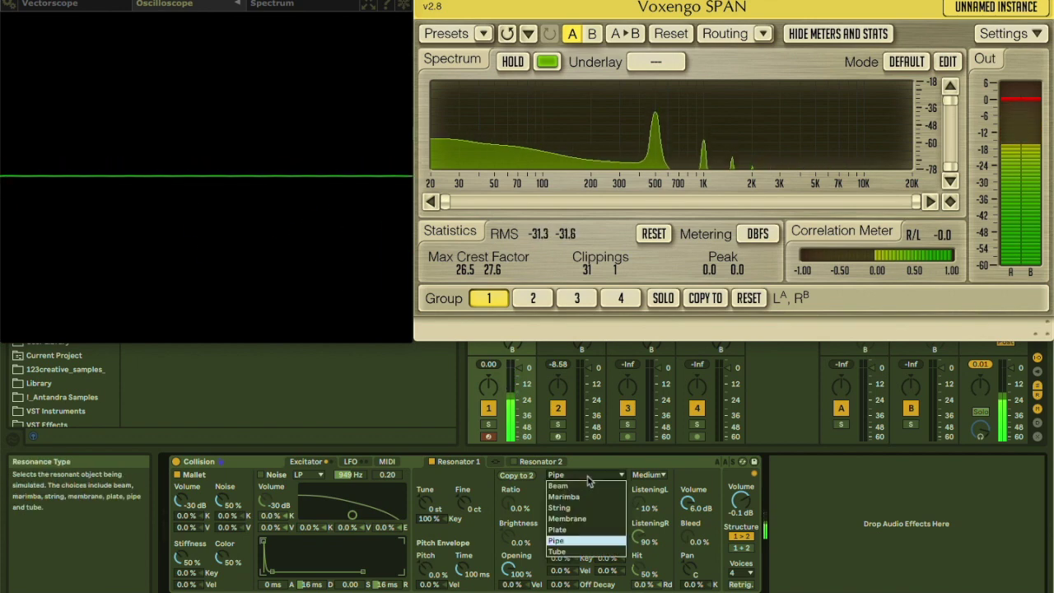
{"action": "left_click", "coordinate": [559, 550]}
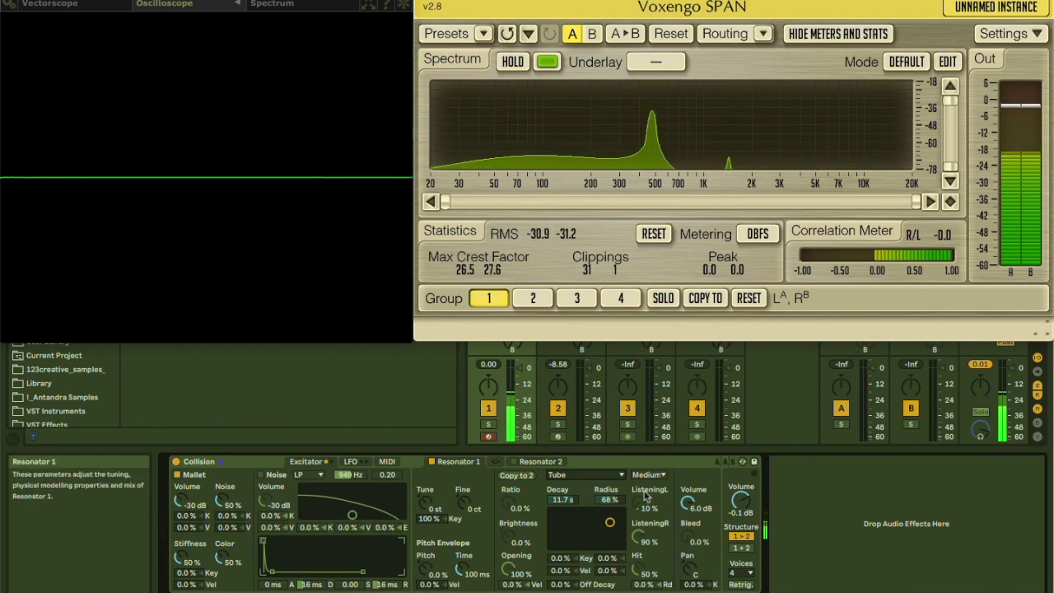
{"action": "left_click", "coordinate": [572, 475]}
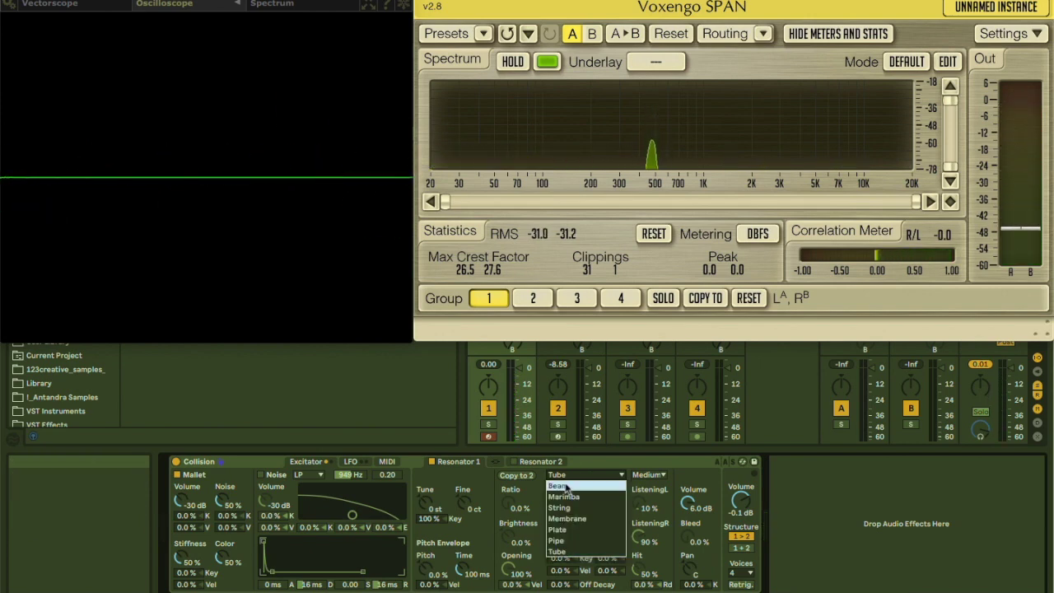
{"action": "left_click", "coordinate": [463, 476]}
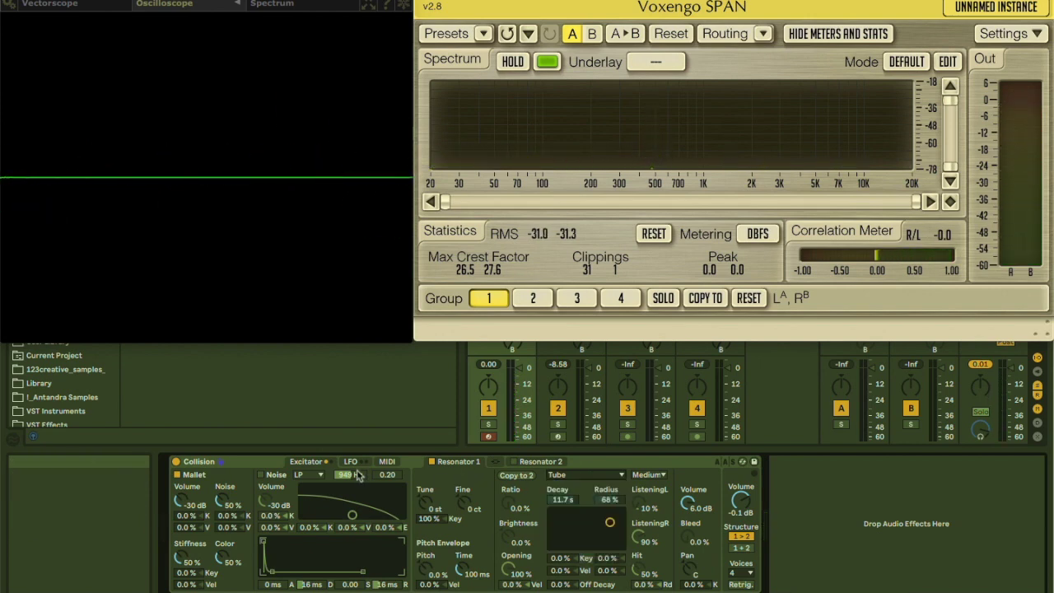
Step: Enable the Noise excitator with its low-pass filter at 68 Hz, resonance 3.00, and an envelope decay of 30.9 s
{"action": "left_click", "coordinate": [283, 476]}
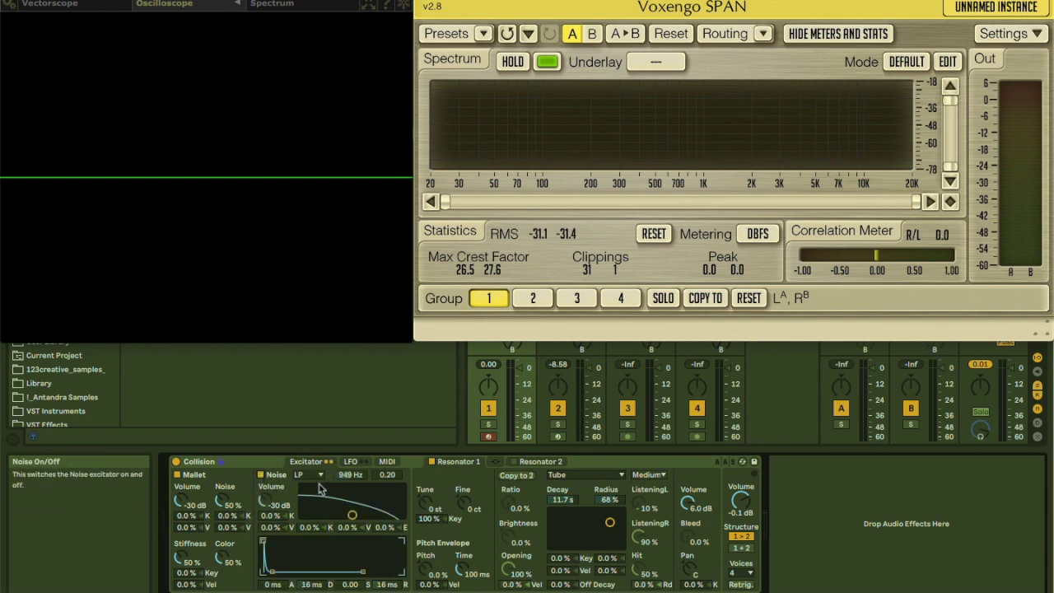
{"action": "left_click", "coordinate": [262, 475]}
{"action": "left_click", "coordinate": [262, 476]}
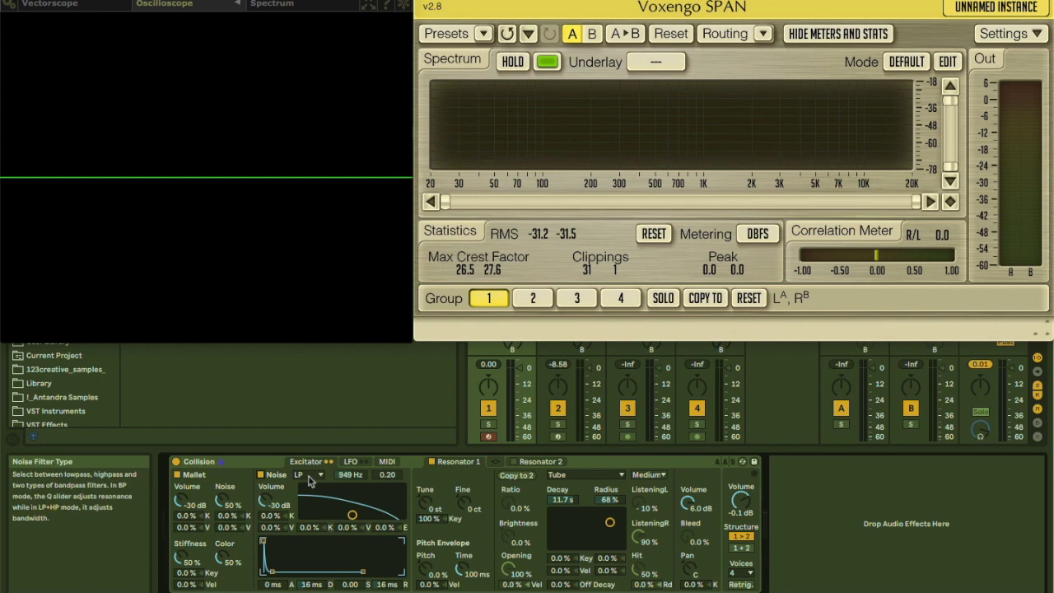
{"action": "left_click_drag", "start_coordinate": [351, 515], "coordinate": [303, 492]}
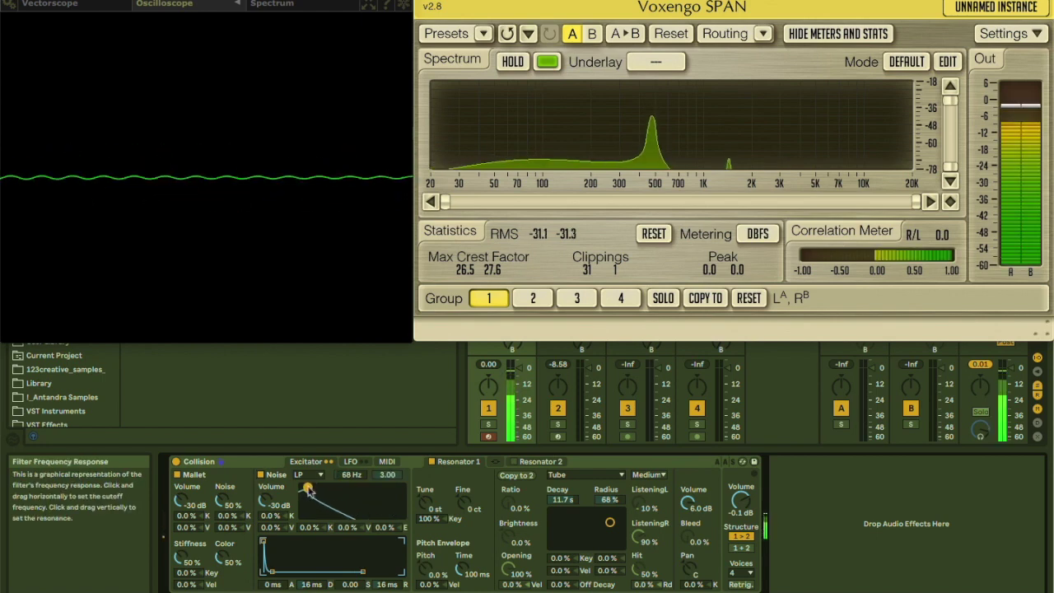
{"action": "left_click_drag", "start_coordinate": [273, 571], "coordinate": [305, 572]}
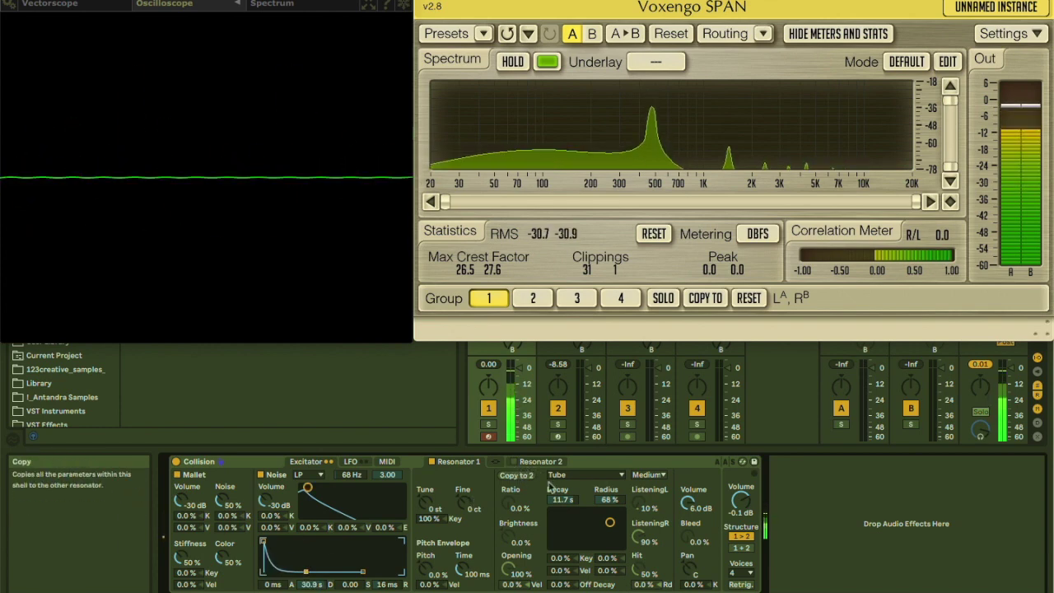
Step: Set Resonator 1 to Marimba and the noise filter to 3.6 kHz with resonance 1.28
{"action": "left_click", "coordinate": [585, 474]}
{"action": "left_click", "coordinate": [568, 499]}
{"action": "left_click_drag", "start_coordinate": [307, 488], "coordinate": [378, 494]}
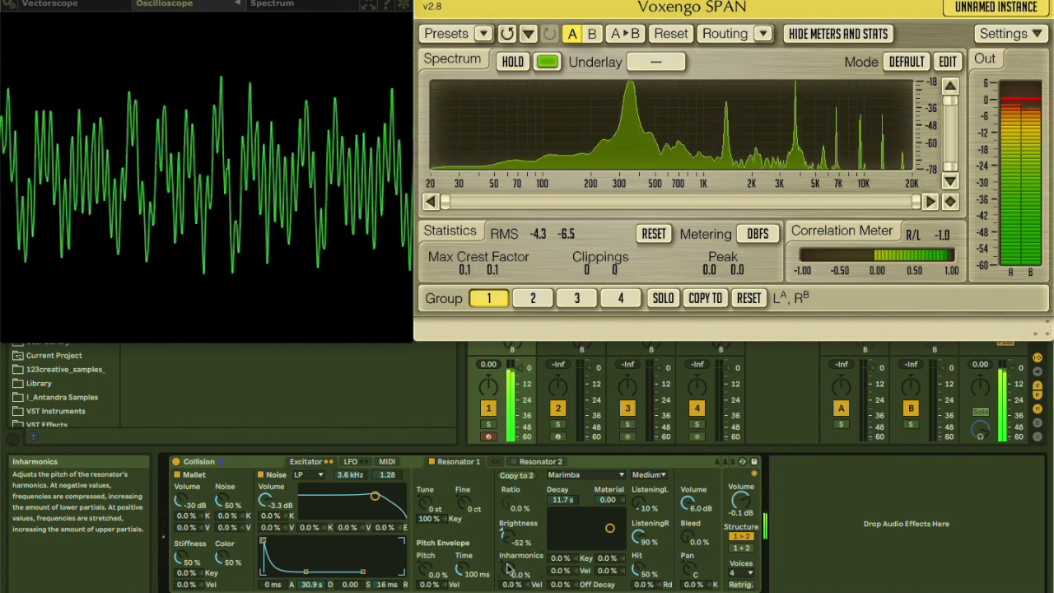
Step: Lower Collision's overall volume to -20 dB and set Resonator 1's decay to 387 ms with material -6.38
{"action": "left_click_drag", "start_coordinate": [743, 498], "coordinate": [745, 502]}
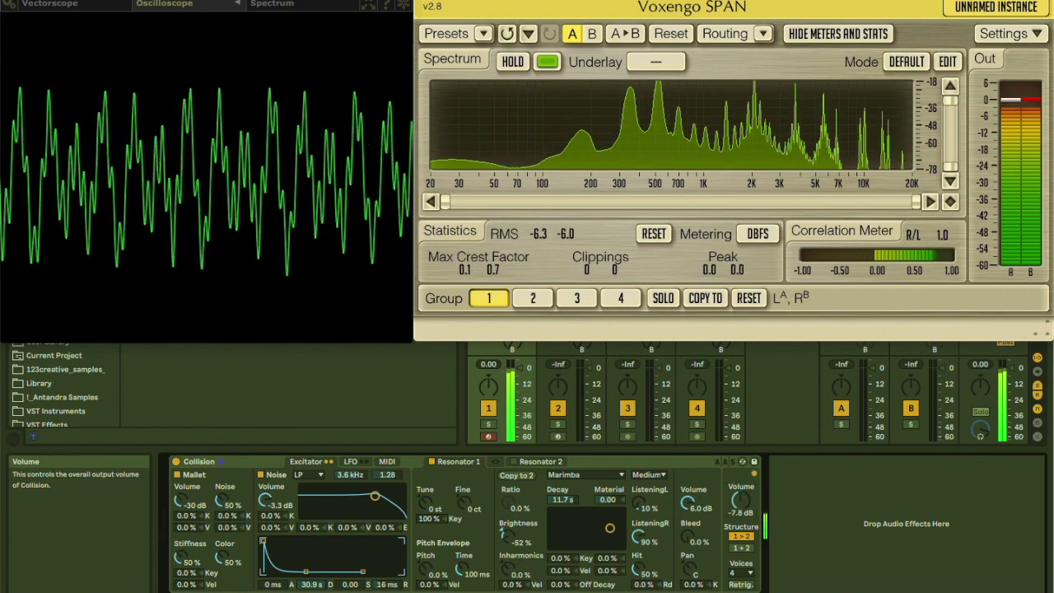
{"action": "left_click_drag", "start_coordinate": [745, 497], "coordinate": [745, 498]}
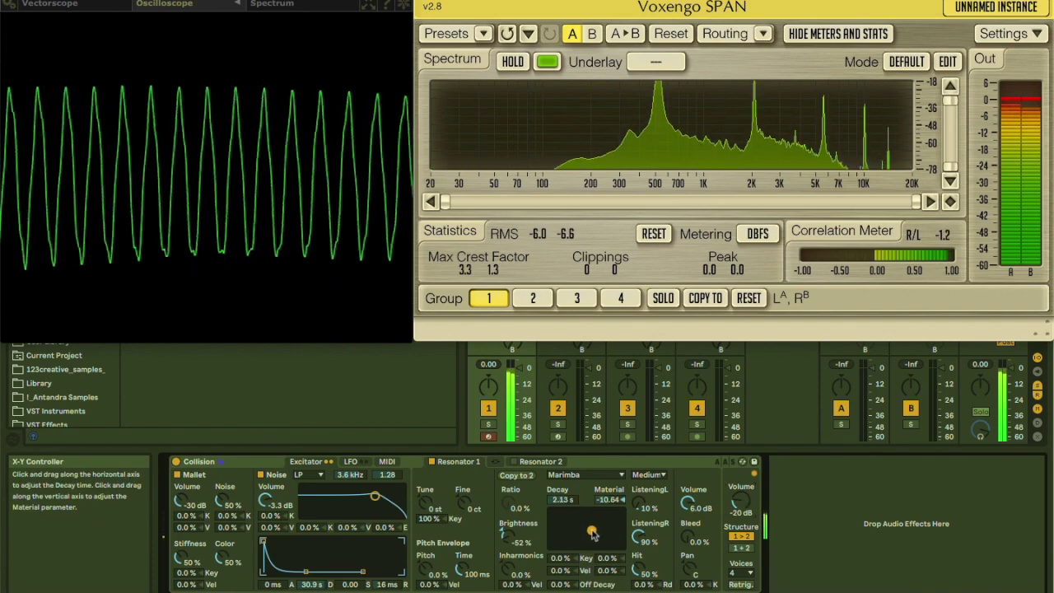
{"action": "left_click_drag", "start_coordinate": [573, 530], "coordinate": [574, 533]}
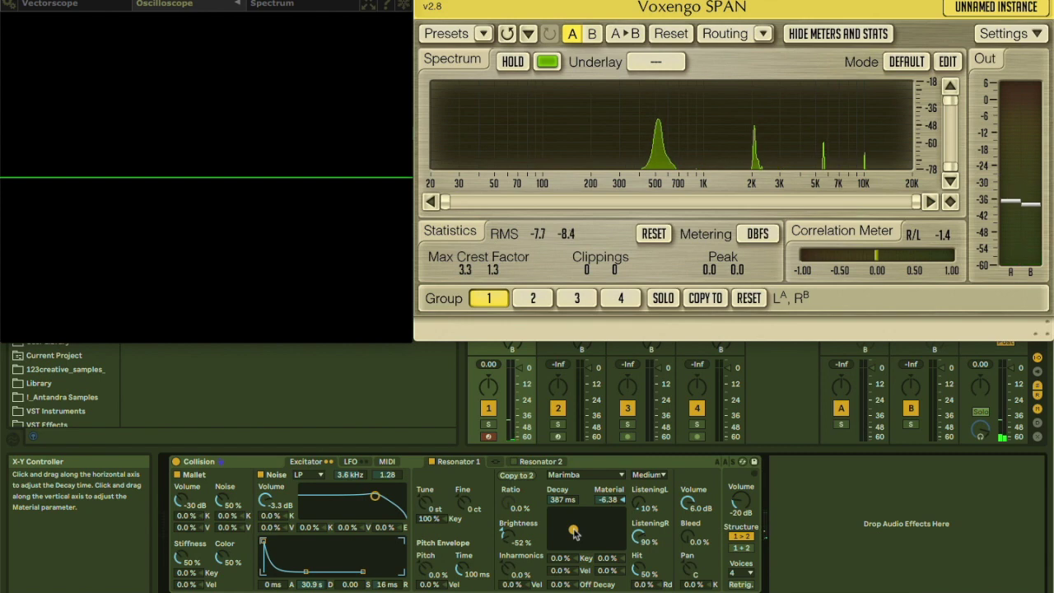
Step: Set Resonator 1 to Membrane with about 1.62 s decay and material -2.13, and the noise filter to 4.0 kHz with resonance 1.11
{"action": "left_click", "coordinate": [581, 476]}
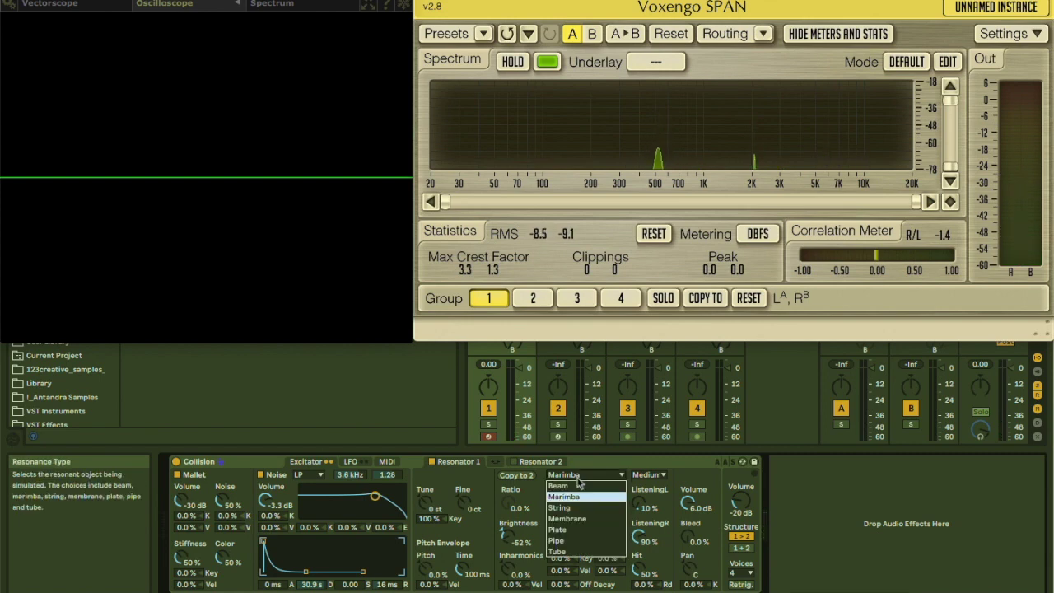
{"action": "left_click", "coordinate": [573, 523]}
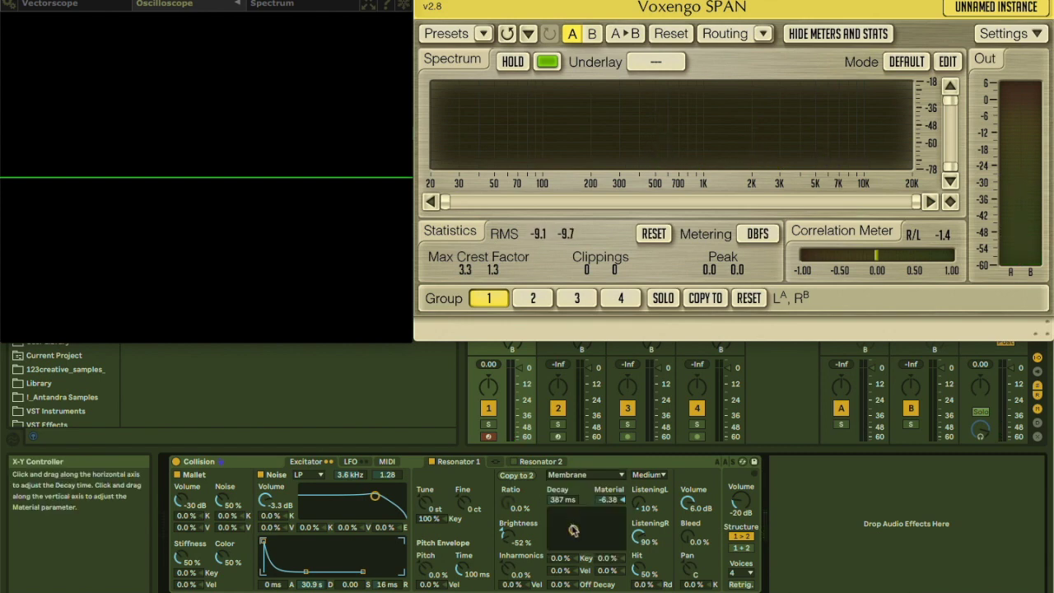
{"action": "left_click_drag", "start_coordinate": [573, 525], "coordinate": [562, 505]}
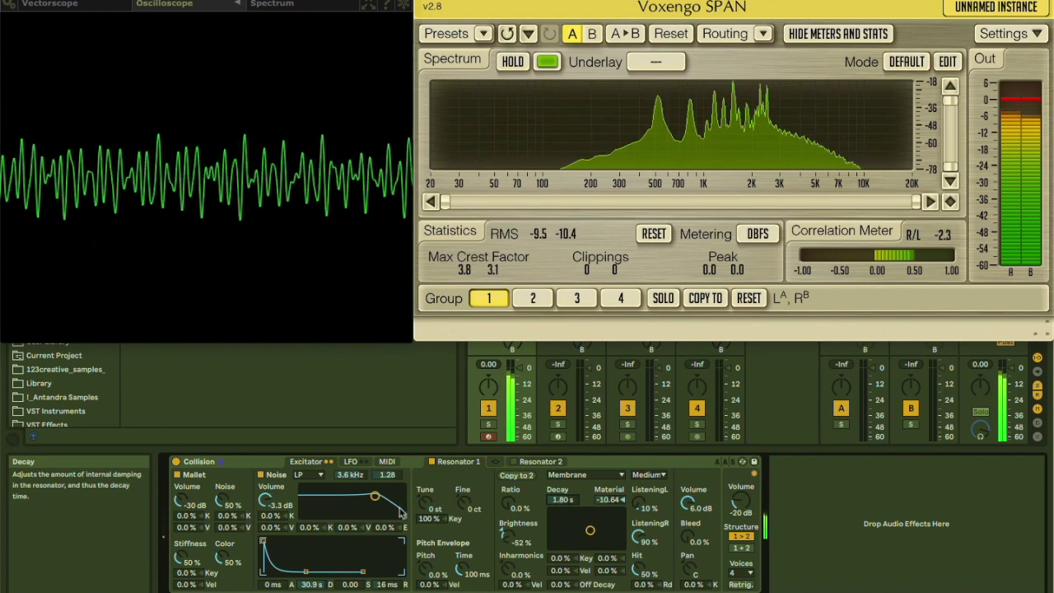
{"action": "mouse_move", "coordinate": [374, 495]}
{"action": "left_mouse_down"}
{"action": "mouse_move", "coordinate": [333, 504]}
{"action": "mouse_move", "coordinate": [376, 498]}
{"action": "left_mouse_up"}
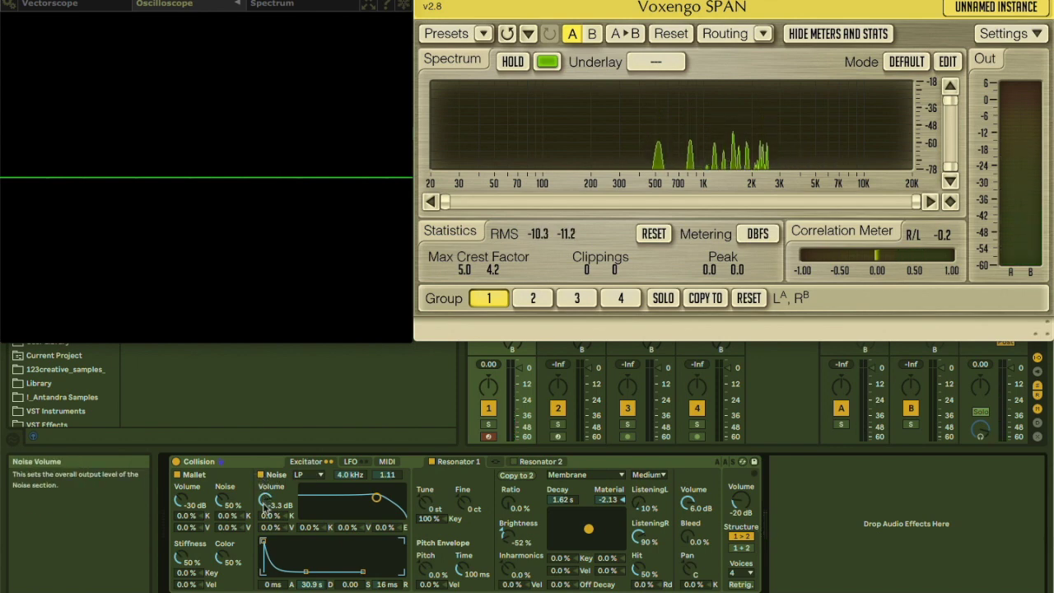
Step: Try a 5.10 s attack on the noise envelope and return the attack to 0 ms
{"action": "mouse_move", "coordinate": [263, 540]}
{"action": "left_mouse_down"}
{"action": "mouse_move", "coordinate": [302, 548]}
{"action": "mouse_move", "coordinate": [264, 543]}
{"action": "left_mouse_up"}
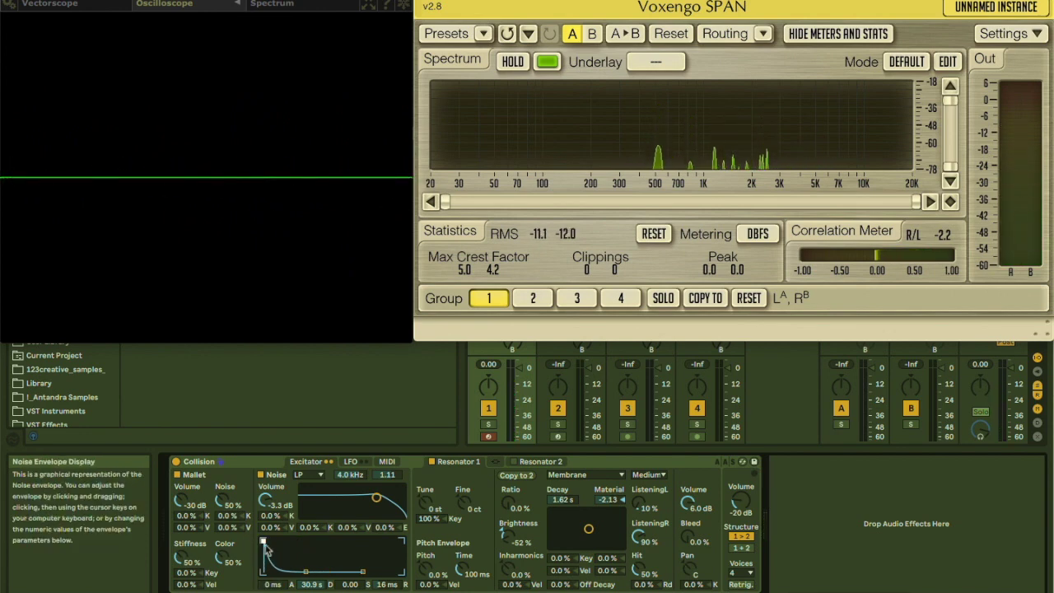
{"action": "left_click_drag", "start_coordinate": [265, 542], "coordinate": [302, 542]}
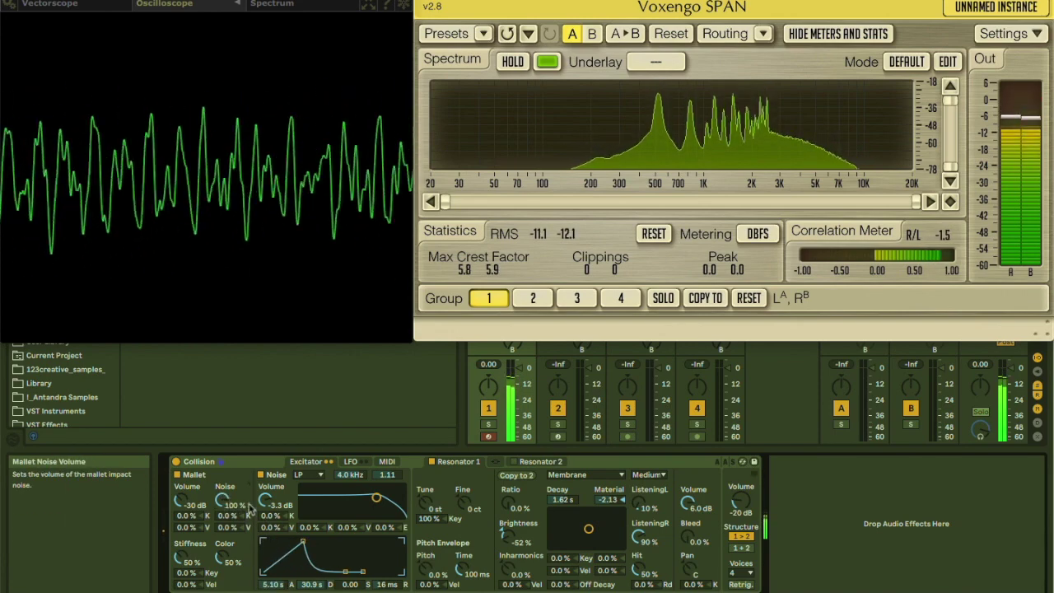
{"action": "left_click_drag", "start_coordinate": [302, 542], "coordinate": [262, 543]}
Step: Balance the excitators by setting the Mallet volume to -60 dB and the Noise volume to 0.0 dB
{"action": "left_click_drag", "start_coordinate": [261, 500], "coordinate": [262, 515]}
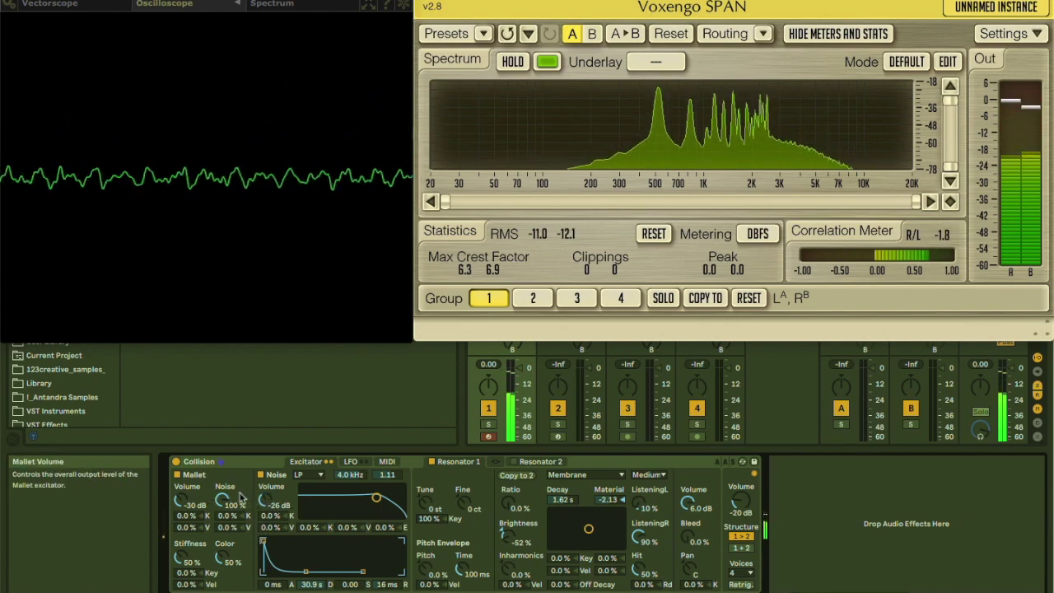
{"action": "left_click_drag", "start_coordinate": [262, 500], "coordinate": [262, 494]}
{"action": "left_click_drag", "start_coordinate": [188, 500], "coordinate": [188, 519]}
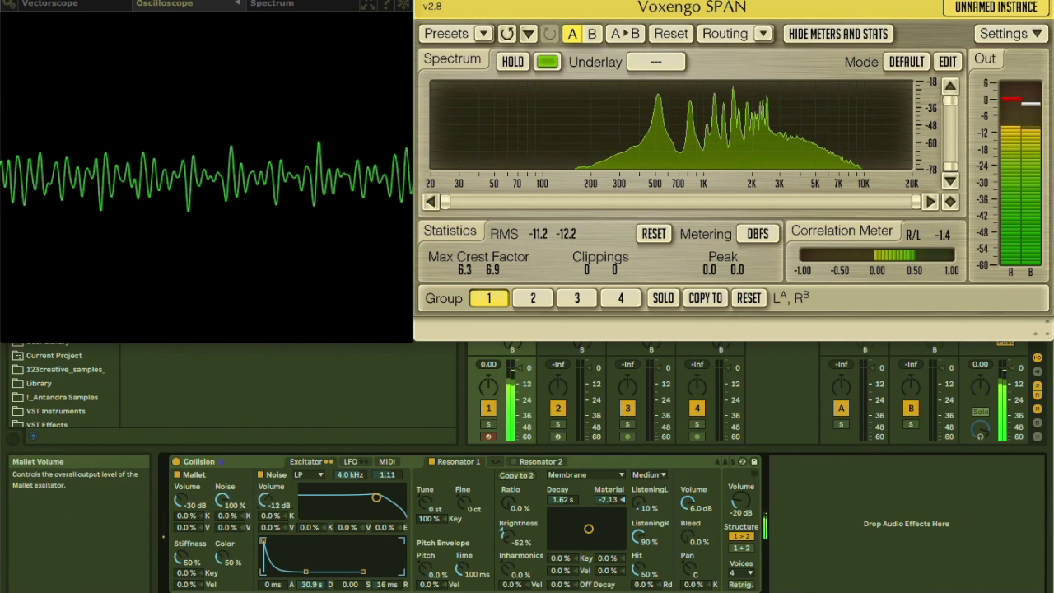
{"action": "left_click_drag", "start_coordinate": [262, 500], "coordinate": [262, 543]}
{"action": "left_click_drag", "start_coordinate": [262, 500], "coordinate": [262, 477]}
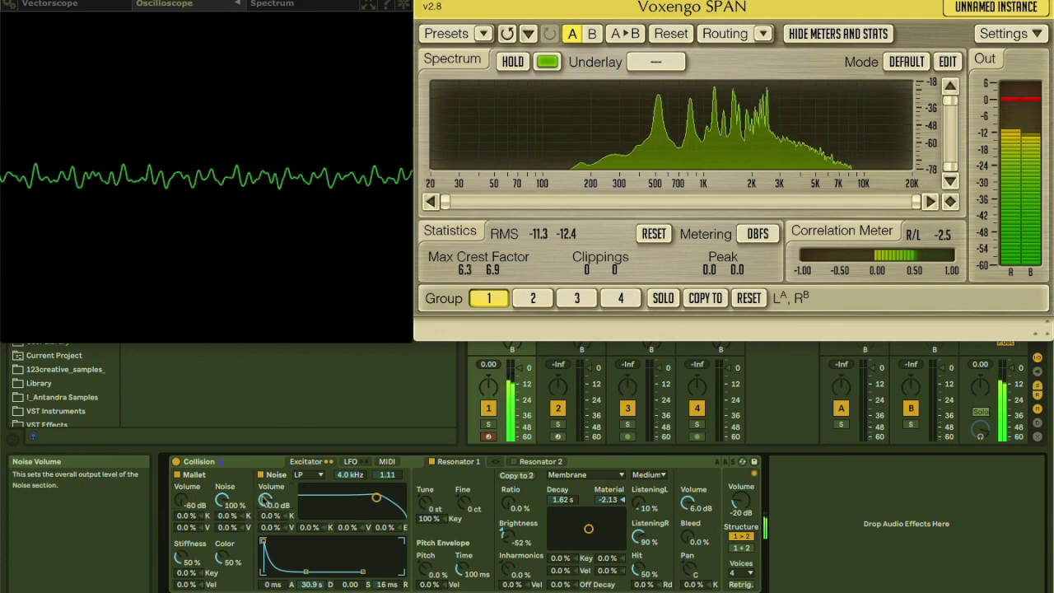
Step: Set Resonator 1's decay to about 6.80 s with material -10.64, and change its resonance type to Beam
{"action": "left_click_drag", "start_coordinate": [589, 529], "coordinate": [605, 530]}
{"action": "left_click", "coordinate": [585, 476]}
{"action": "left_click", "coordinate": [582, 483]}
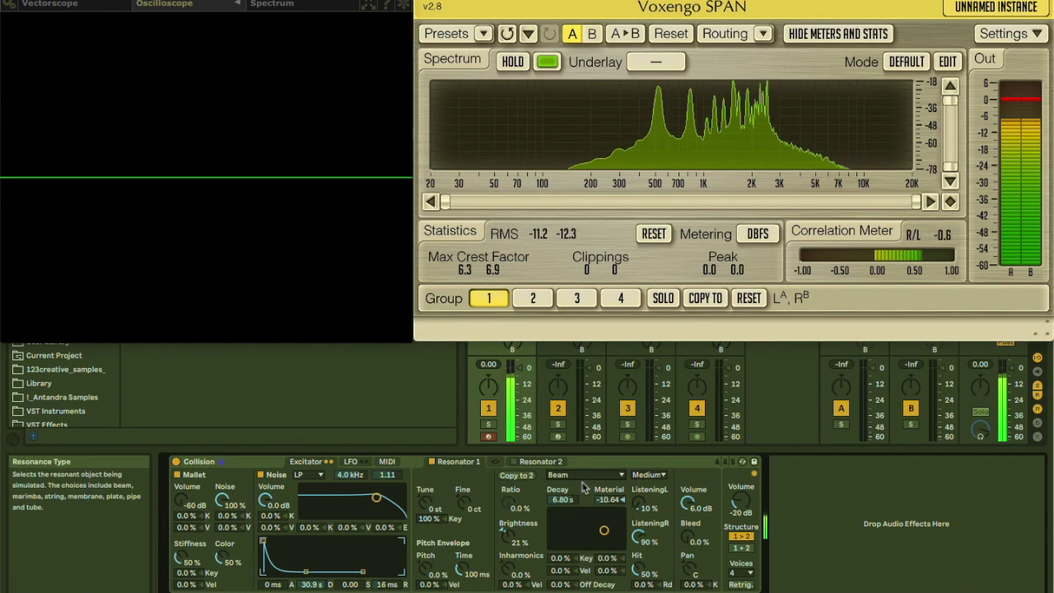
Step: Set the Beam resonator's decay to about 1.08 s and material to -27.66, and open Resonator 2's settings
{"action": "left_click_drag", "start_coordinate": [589, 518], "coordinate": [566, 530]}
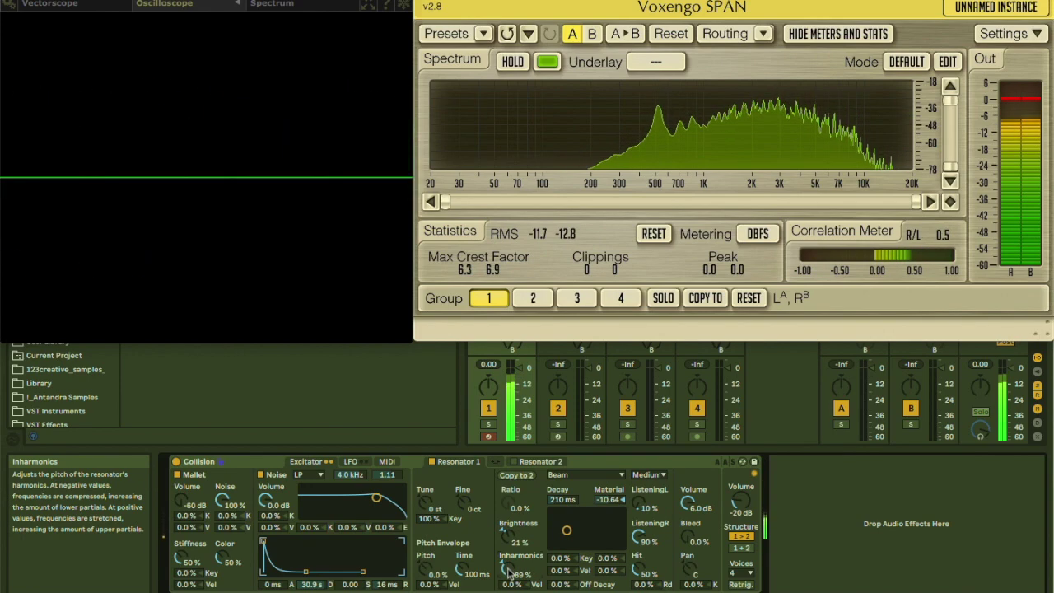
{"action": "mouse_move", "coordinate": [567, 530]}
{"action": "left_mouse_down"}
{"action": "mouse_move", "coordinate": [601, 537]}
{"action": "mouse_move", "coordinate": [585, 536]}
{"action": "left_mouse_up"}
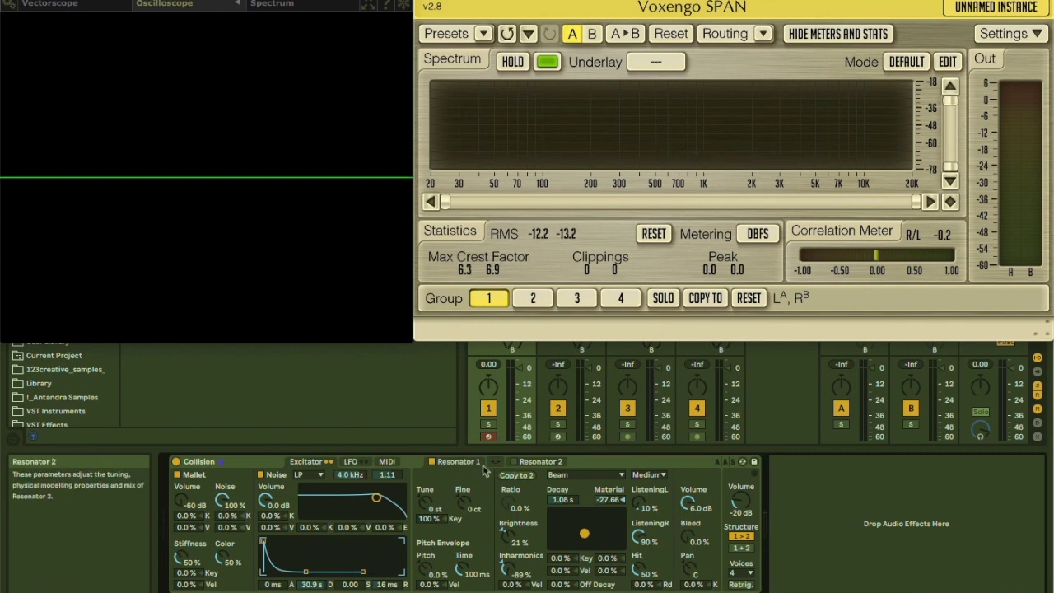
{"action": "left_click", "coordinate": [533, 463]}
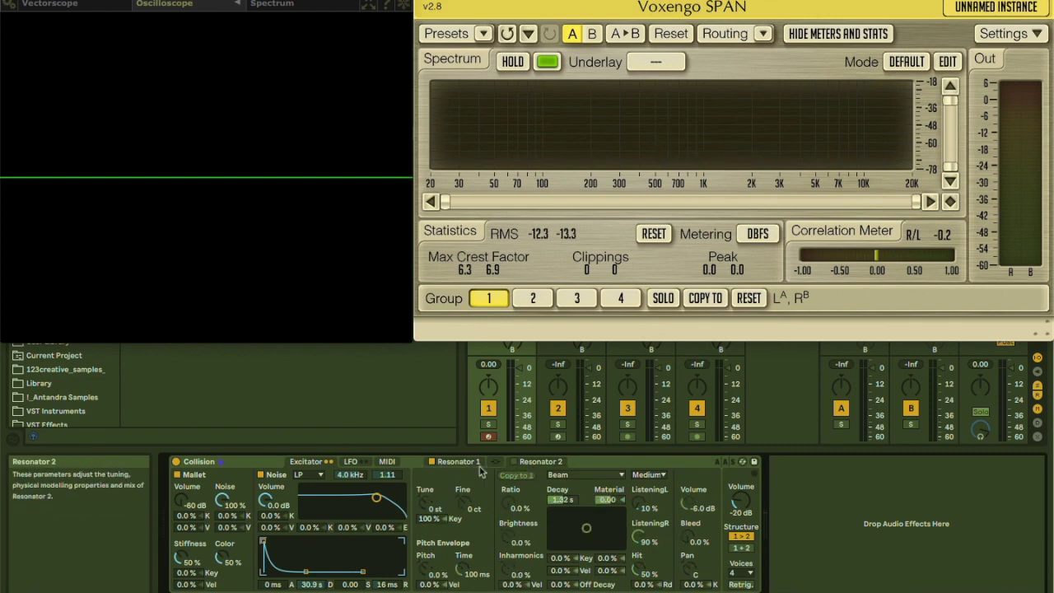
Step: Switch on Resonator 2, set its decay to about 1.15 s and material to 78.72, and change its resonance type to Plate
{"action": "left_click", "coordinate": [514, 462]}
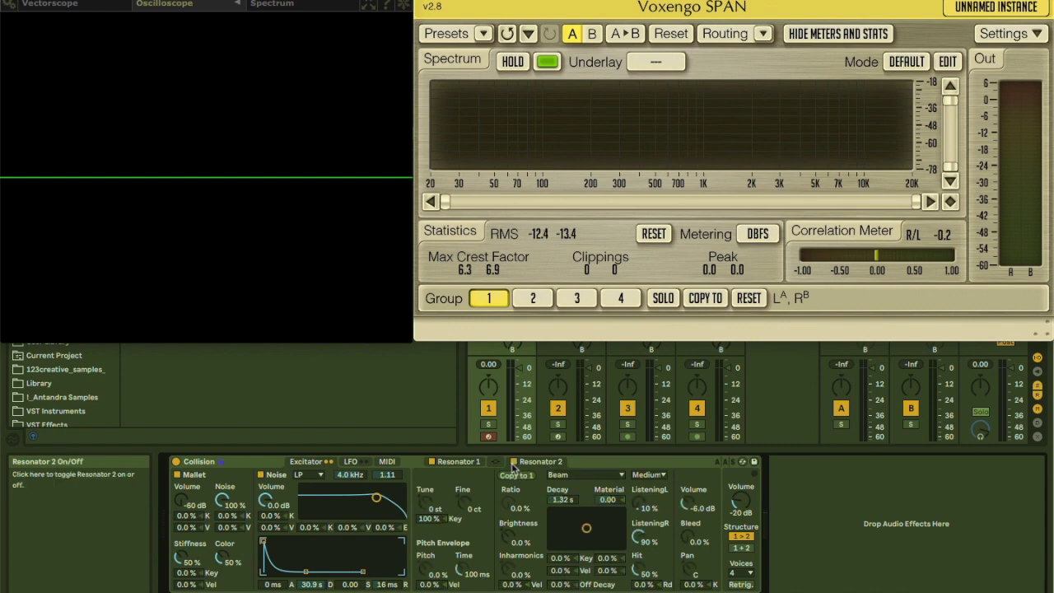
{"action": "left_click_drag", "start_coordinate": [602, 525], "coordinate": [600, 512]}
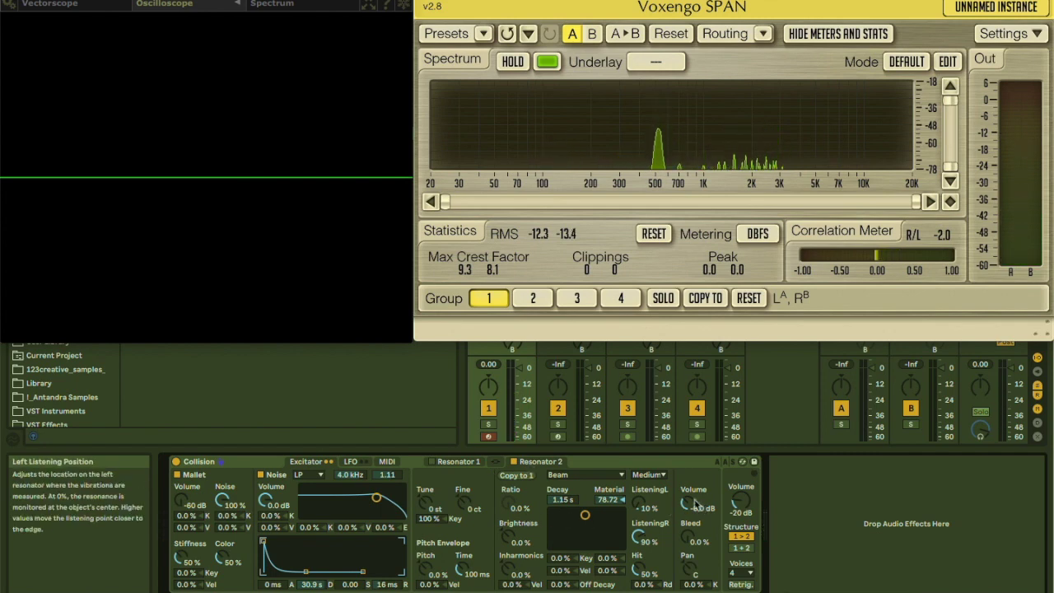
{"action": "left_click", "coordinate": [593, 476]}
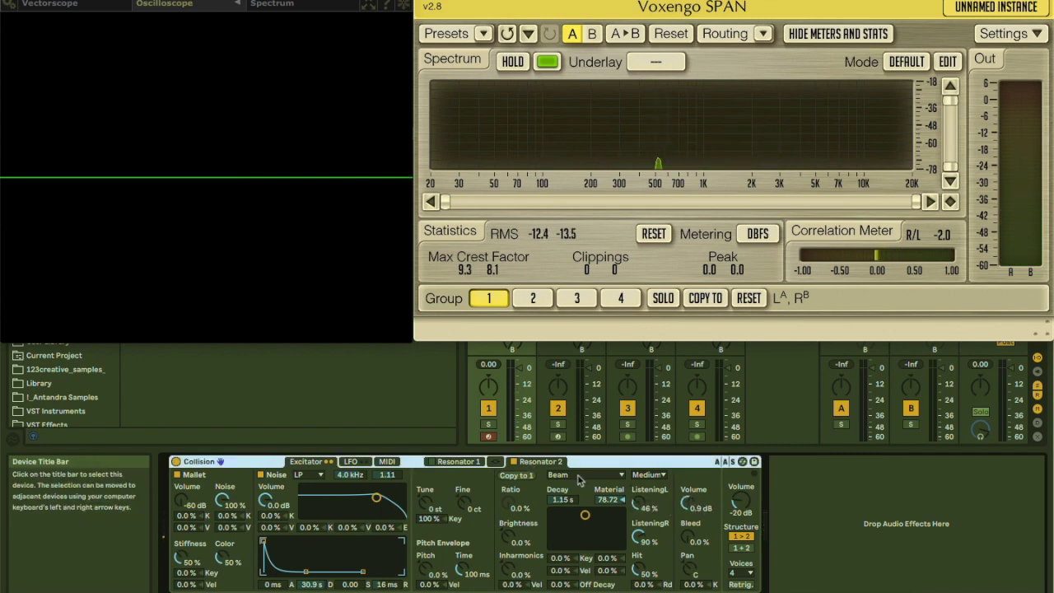
{"action": "left_click", "coordinate": [578, 531]}
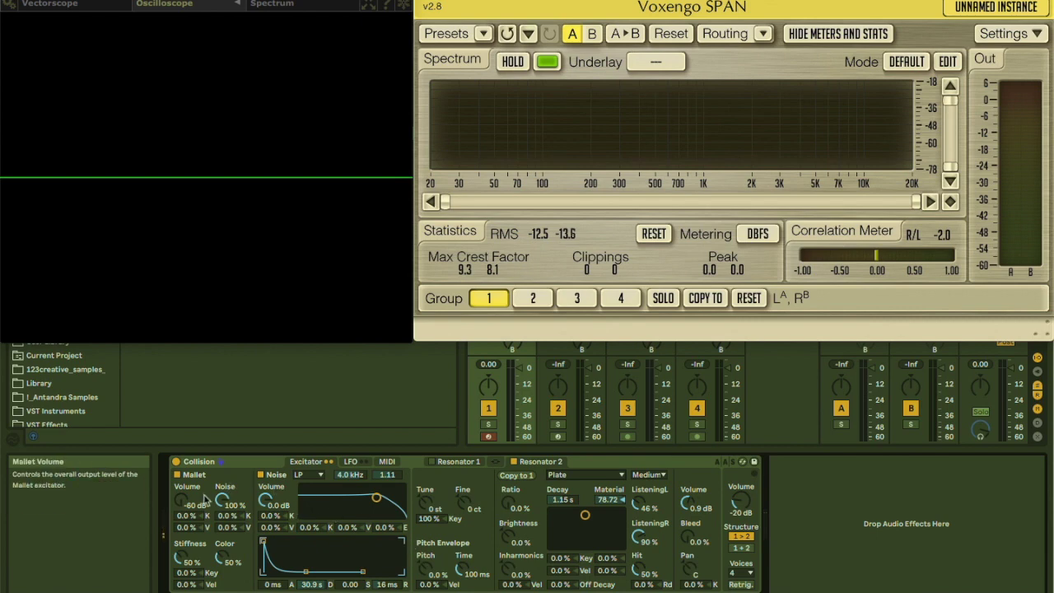
Step: Switch on Resonator 1, check the linked resonator page, and copy Resonator 1's Beam settings to Resonator 2
{"action": "left_click", "coordinate": [434, 464]}
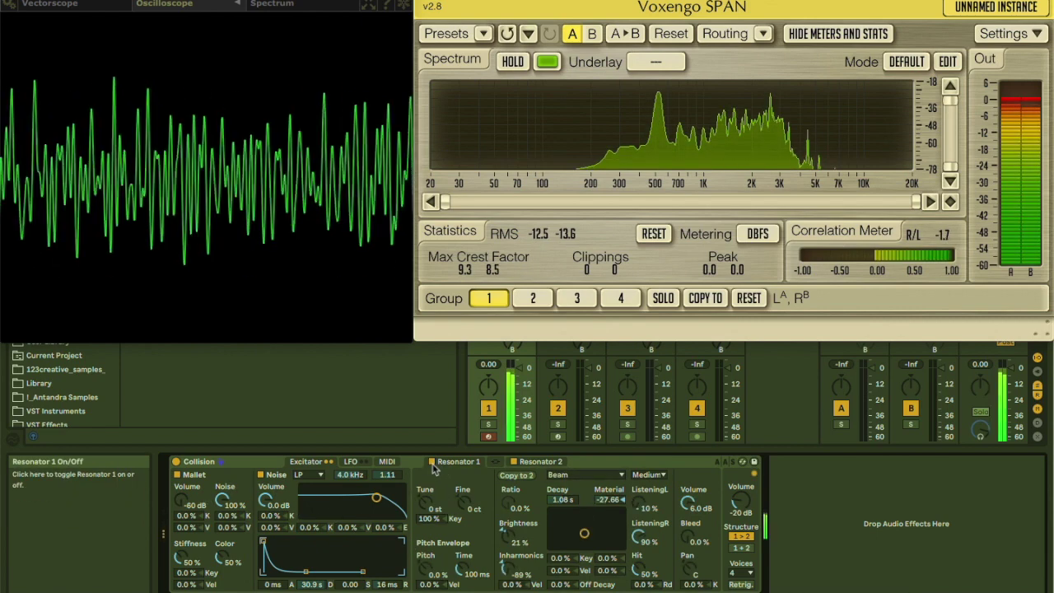
{"action": "left_click", "coordinate": [495, 462]}
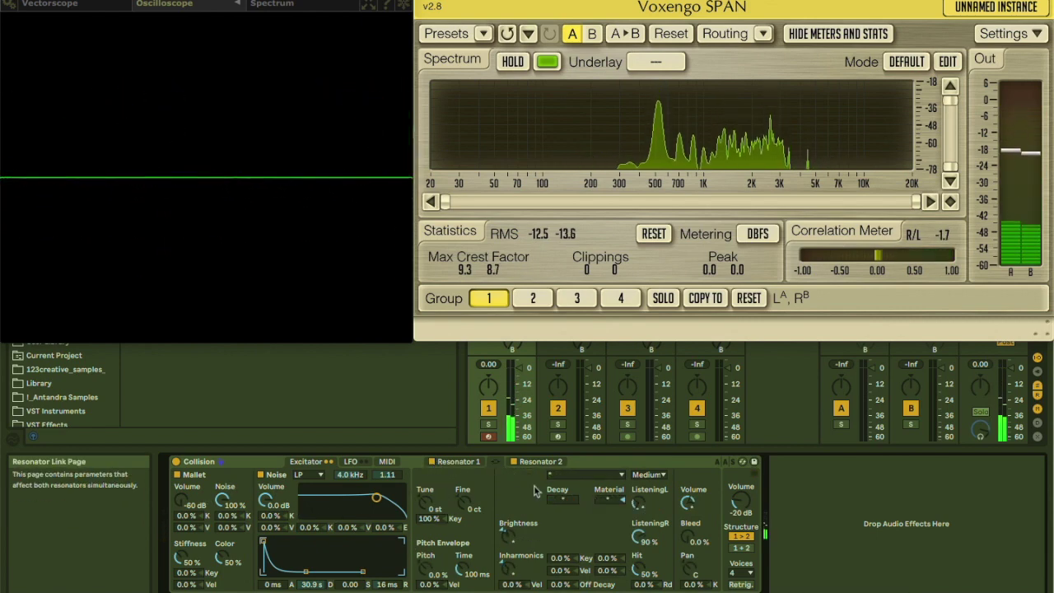
{"action": "left_click", "coordinate": [495, 463]}
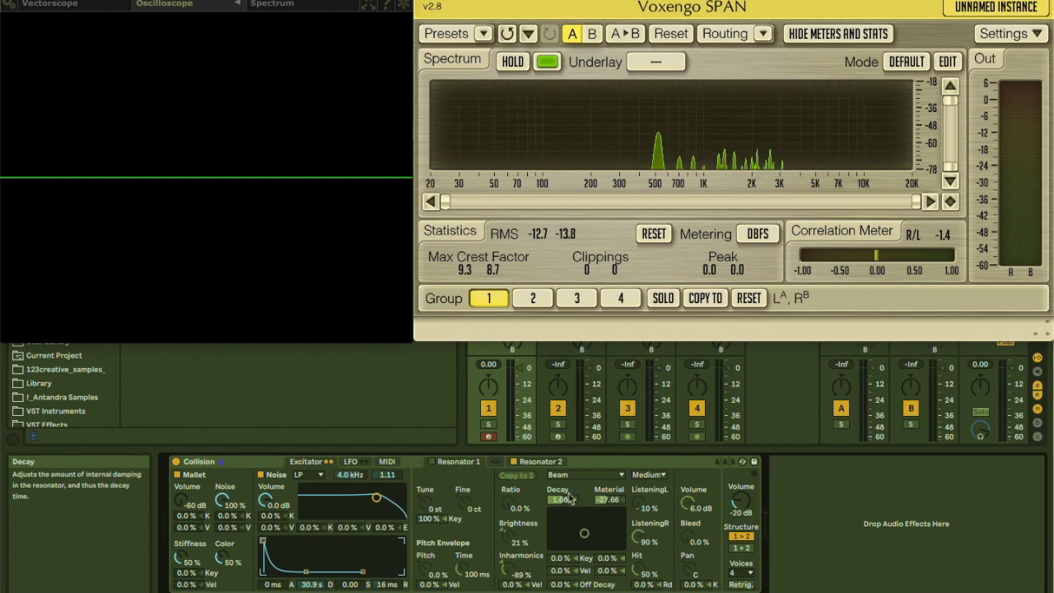
{"action": "left_click", "coordinate": [533, 462]}
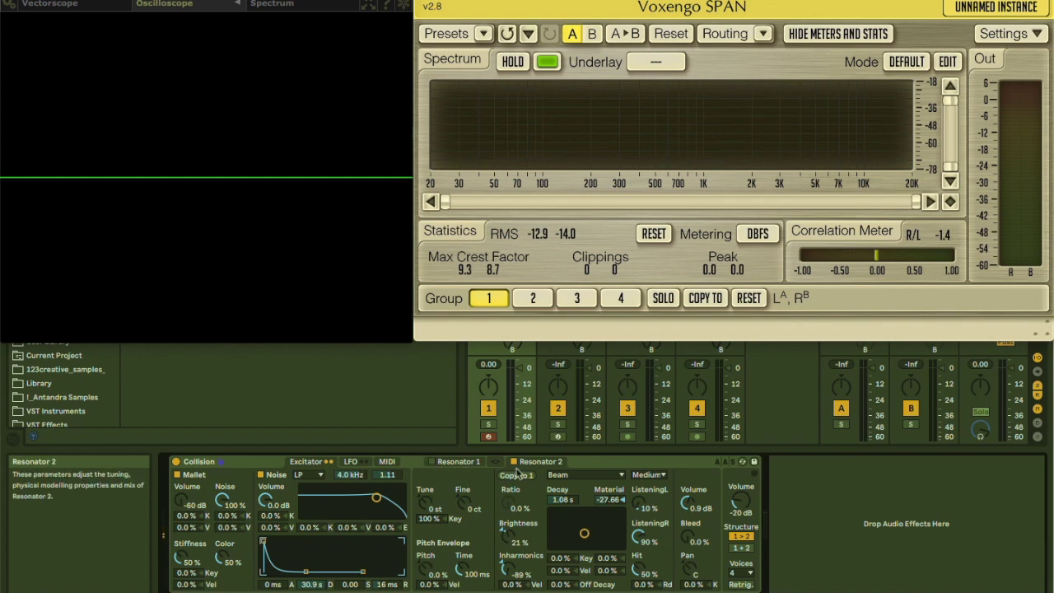
Step: Raise Resonator 2's bleed to 76% and change the resonator structure to 1+2
{"action": "left_click", "coordinate": [527, 467]}
{"action": "left_click_drag", "start_coordinate": [691, 539], "coordinate": [692, 523]}
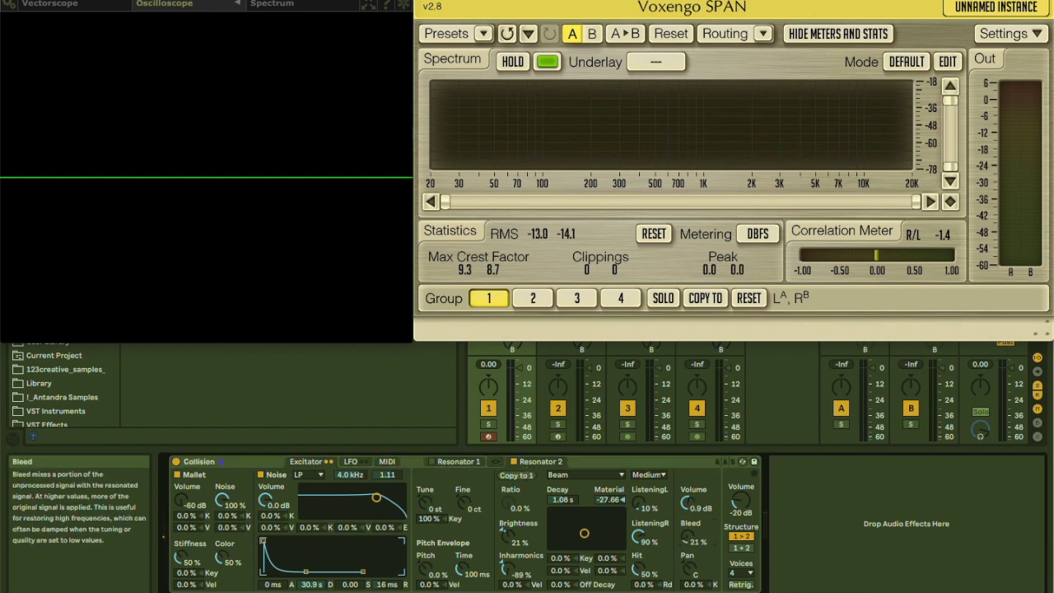
{"action": "left_click", "coordinate": [730, 548]}
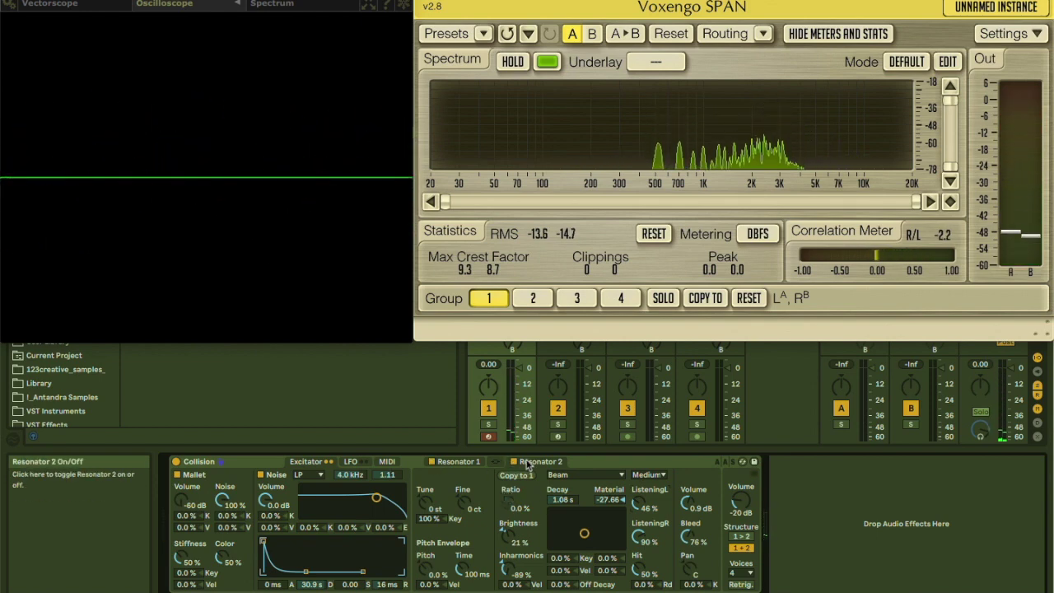
Step: Change Resonator 2's resonance type to Tube and set its decay to about 16.5 s with a radius of 32%
{"action": "left_click", "coordinate": [572, 475]}
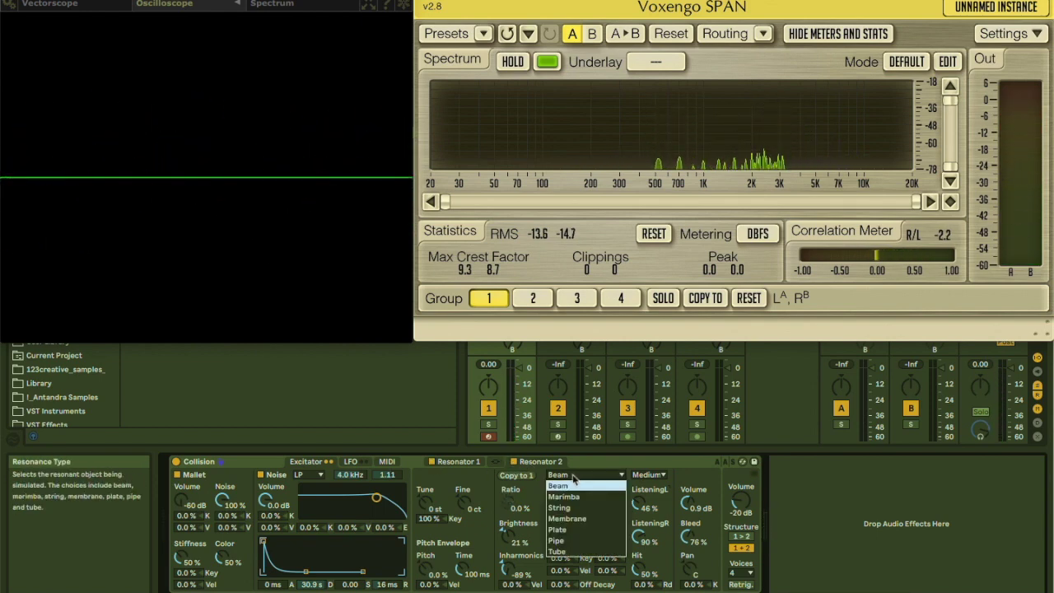
{"action": "left_click", "coordinate": [568, 550]}
{"action": "left_click_drag", "start_coordinate": [583, 522], "coordinate": [612, 535]}
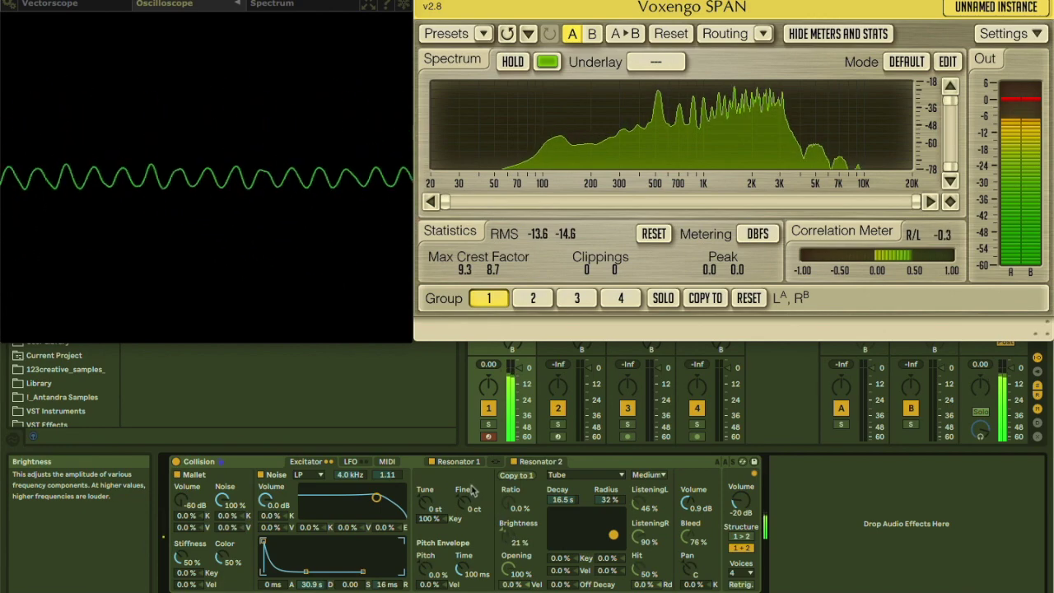
Step: Set Resonator 2's decay to about 18.9 s and radius to 83%, and Resonator 1's decay to about 257 ms with material -53.19
{"action": "left_click", "coordinate": [453, 462]}
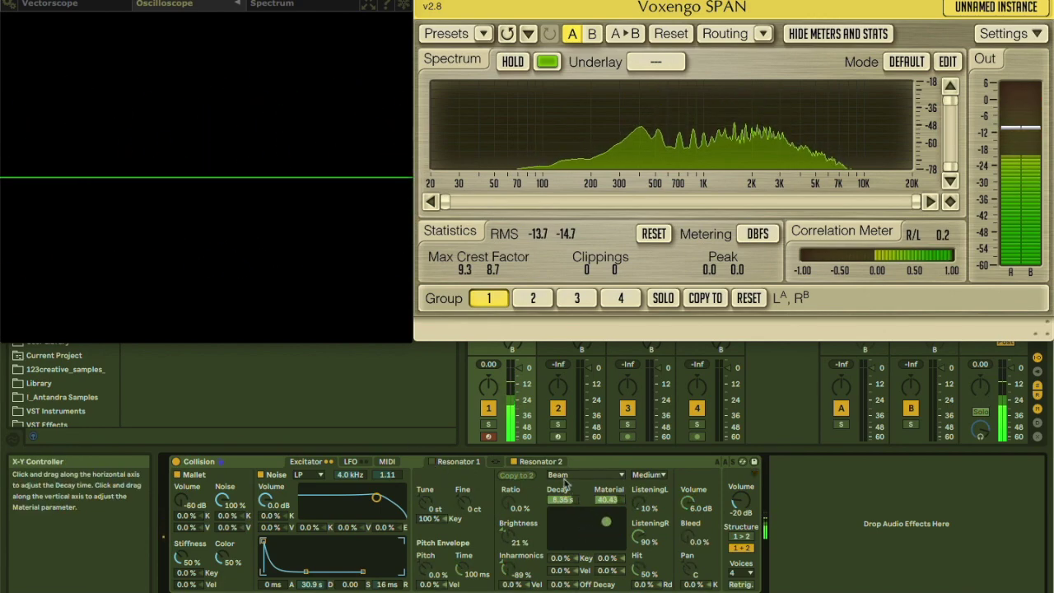
{"action": "left_click", "coordinate": [540, 461]}
{"action": "left_click_drag", "start_coordinate": [613, 534], "coordinate": [616, 521]}
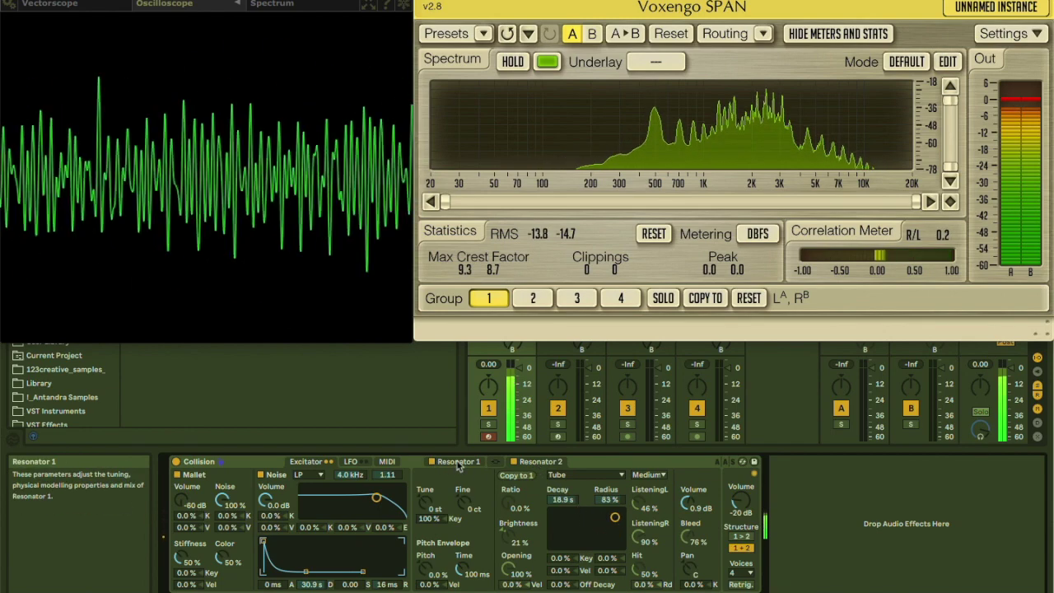
{"action": "left_click", "coordinate": [458, 461]}
{"action": "left_click_drag", "start_coordinate": [562, 524], "coordinate": [570, 540]}
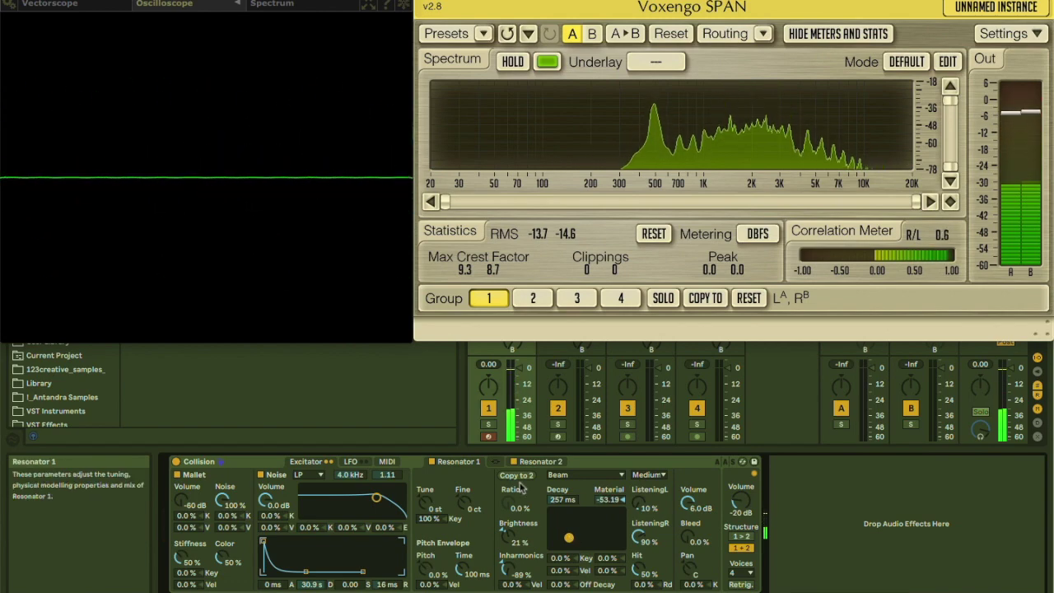
Step: Link both resonators for editing, try their shared tuning at -43 st, and reset the tuning to 0 st
{"action": "left_click", "coordinate": [496, 463]}
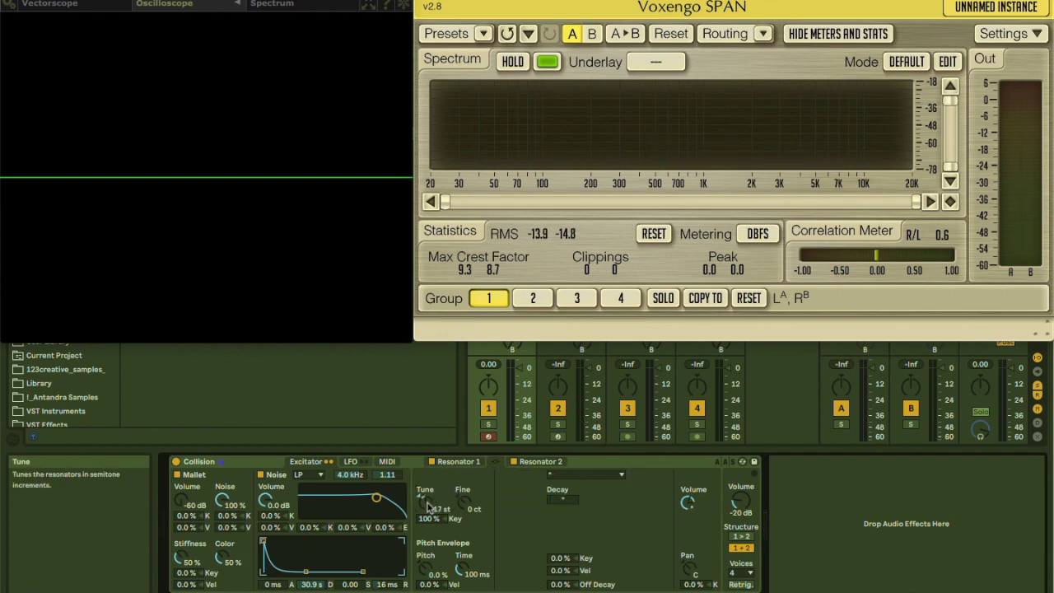
{"action": "mouse_move", "coordinate": [426, 505]}
{"action": "left_mouse_down"}
{"action": "mouse_move", "coordinate": [425, 493]}
{"action": "mouse_move", "coordinate": [426, 506]}
{"action": "left_mouse_up"}
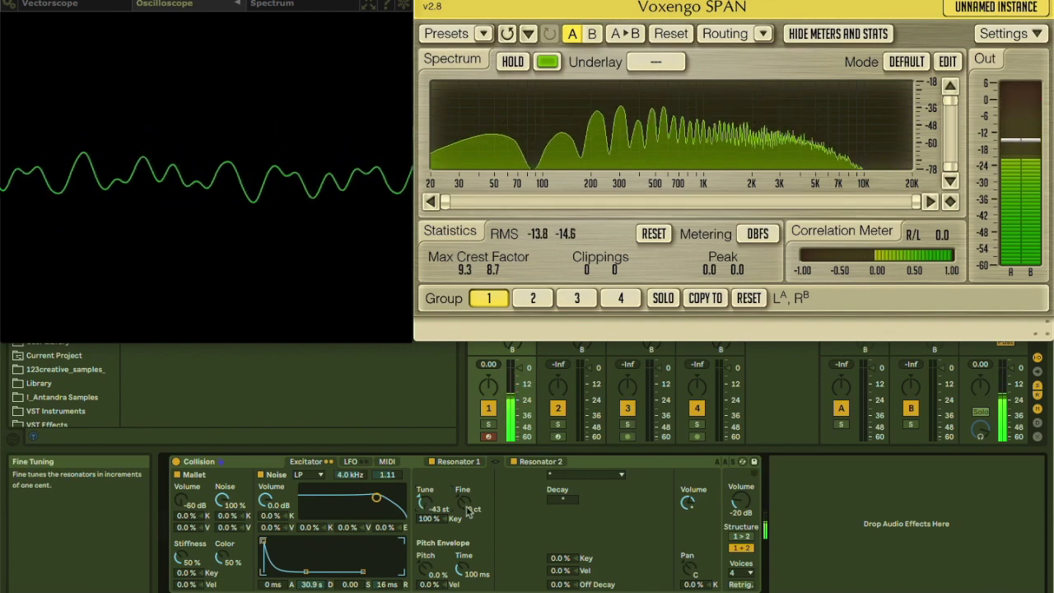
{"action": "left_click", "coordinate": [421, 508]}
{"action": "key", "text": "Delete"}
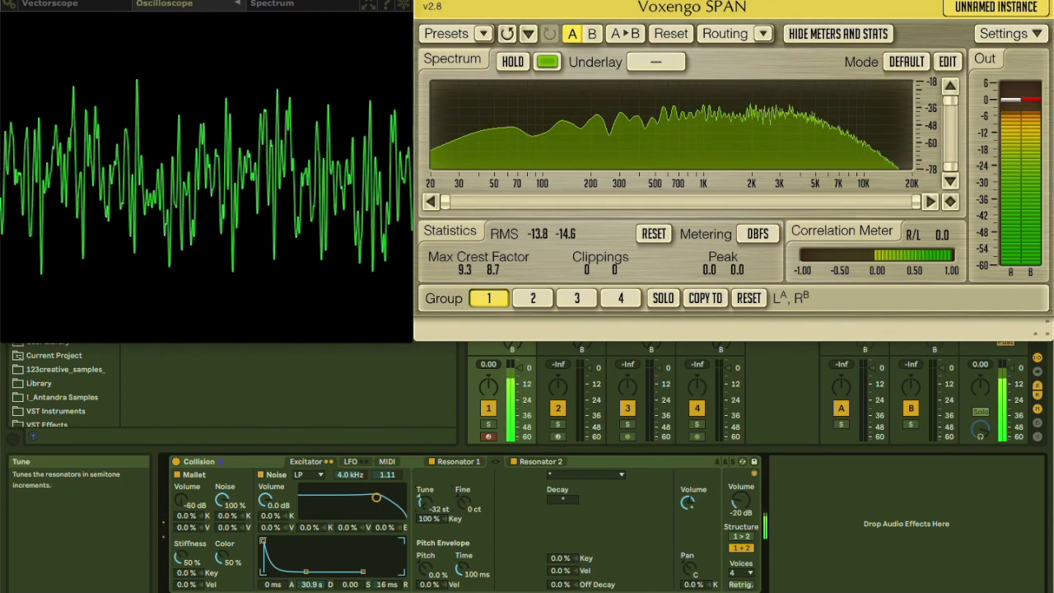
Step: Change the noise filter type to BP and set its frequency to about 1.7 kHz with resonance 0.67
{"action": "left_click_drag", "start_coordinate": [375, 497], "coordinate": [353, 498]}
{"action": "left_click", "coordinate": [298, 474]}
{"action": "left_click", "coordinate": [300, 487]}
{"action": "left_click_drag", "start_coordinate": [353, 498], "coordinate": [362, 506]}
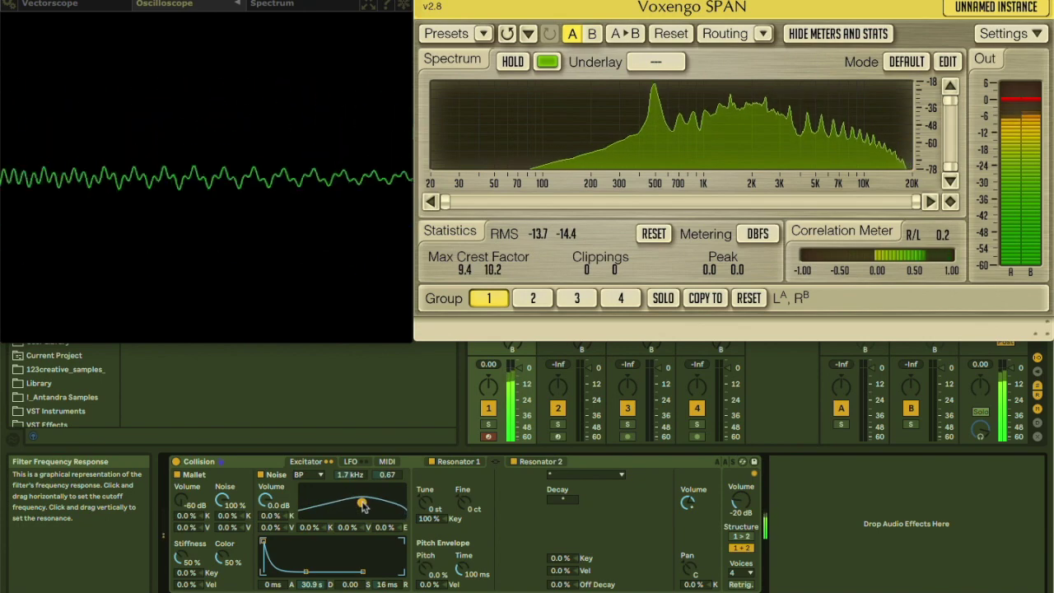
Step: Switch on LFO 1 and route its destination A to Res 1 Pitch and destination B to Res 2 Pitch
{"action": "left_click", "coordinate": [350, 462]}
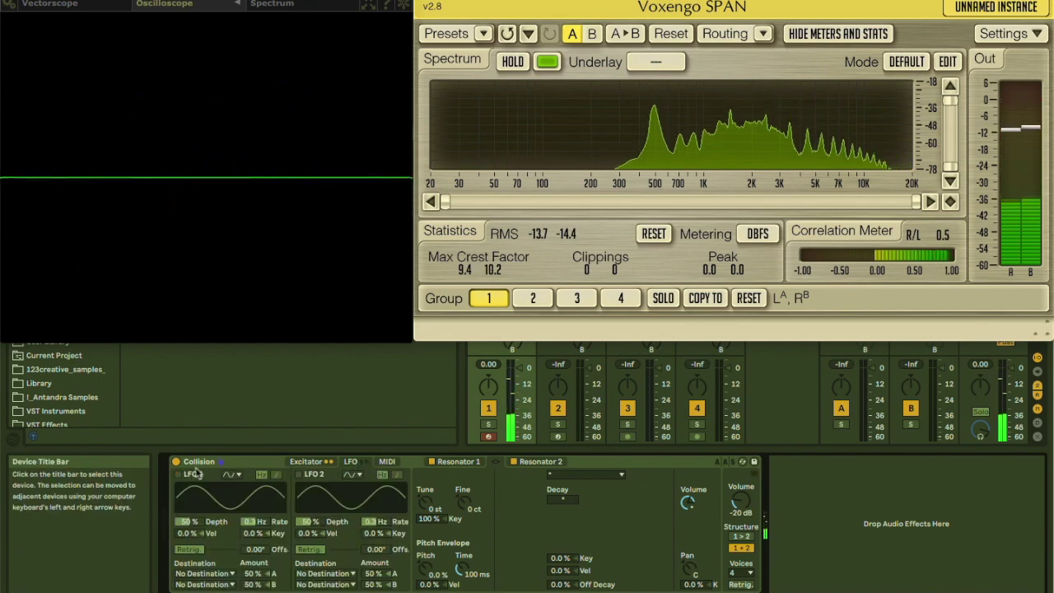
{"action": "left_click", "coordinate": [205, 573]}
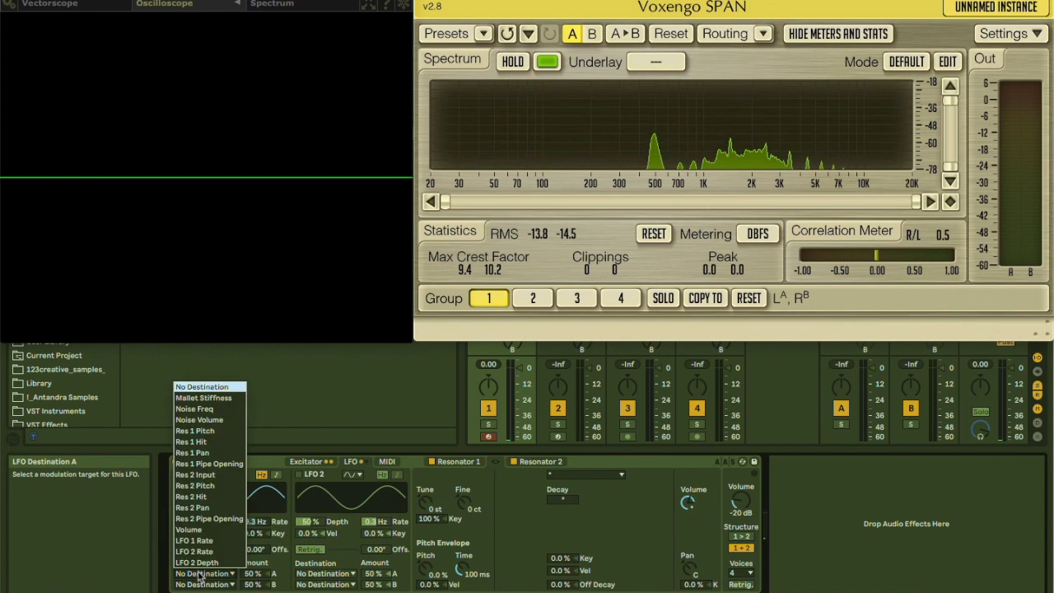
{"action": "left_click", "coordinate": [214, 431]}
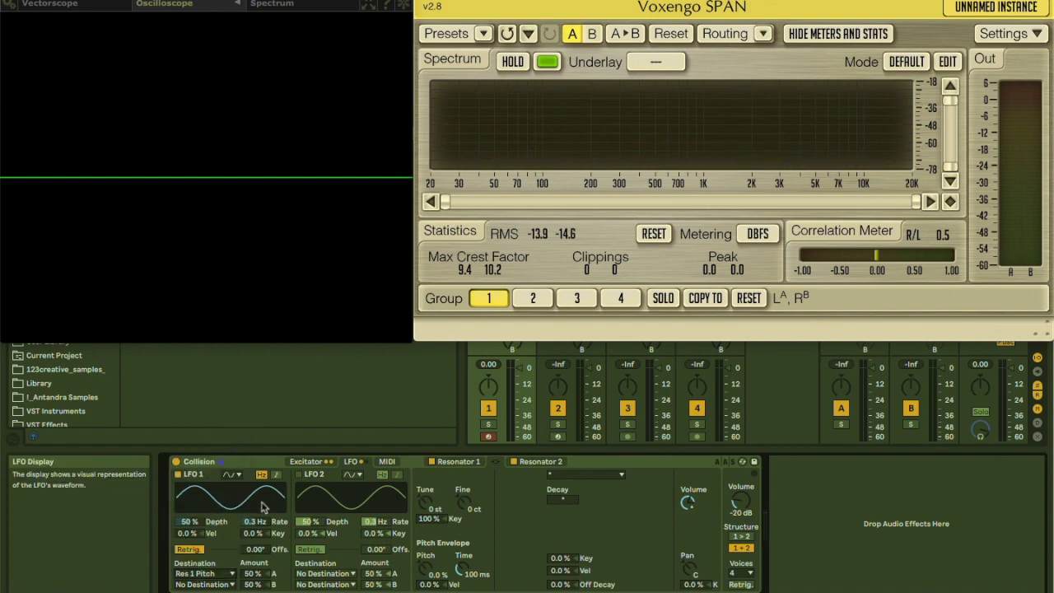
{"action": "key", "text": "space"}
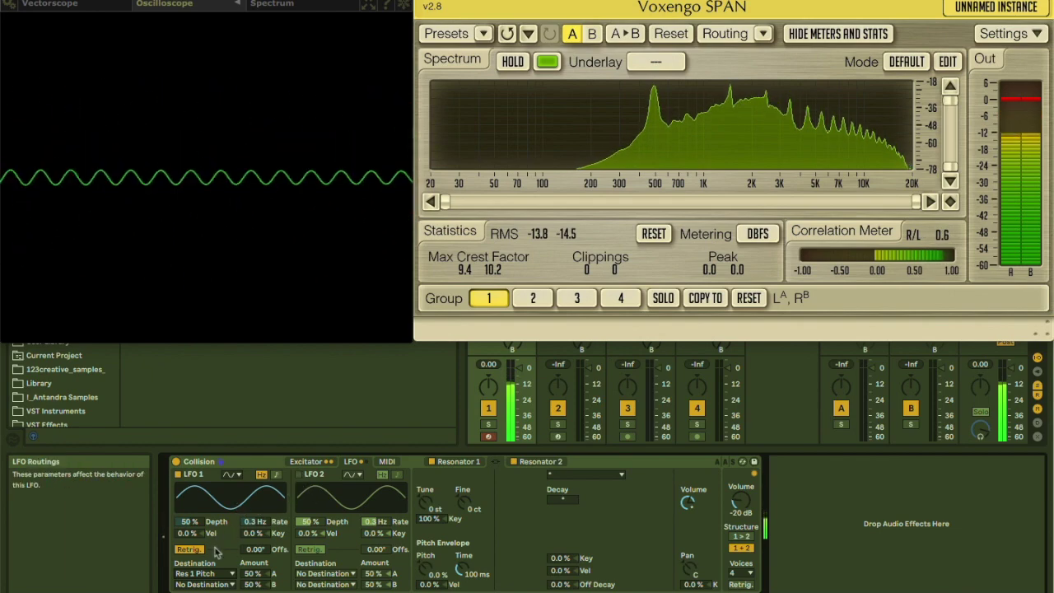
{"action": "left_click", "coordinate": [214, 583]}
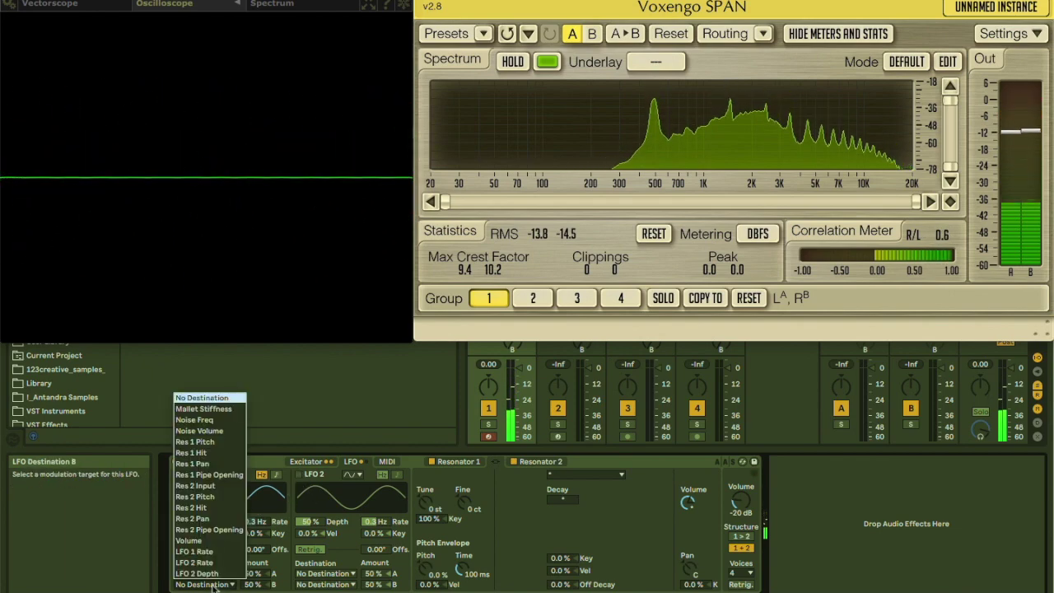
{"action": "left_click", "coordinate": [211, 497]}
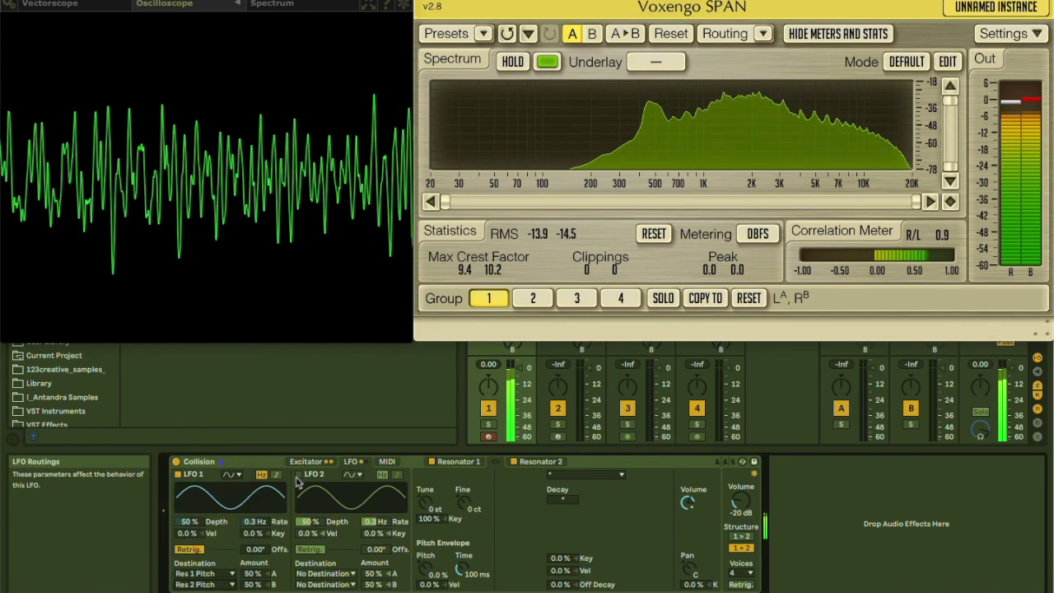
Step: Switch on LFO 2 and route its destination A to LFO 1 Rate with an amount of 100%
{"action": "left_click", "coordinate": [299, 475]}
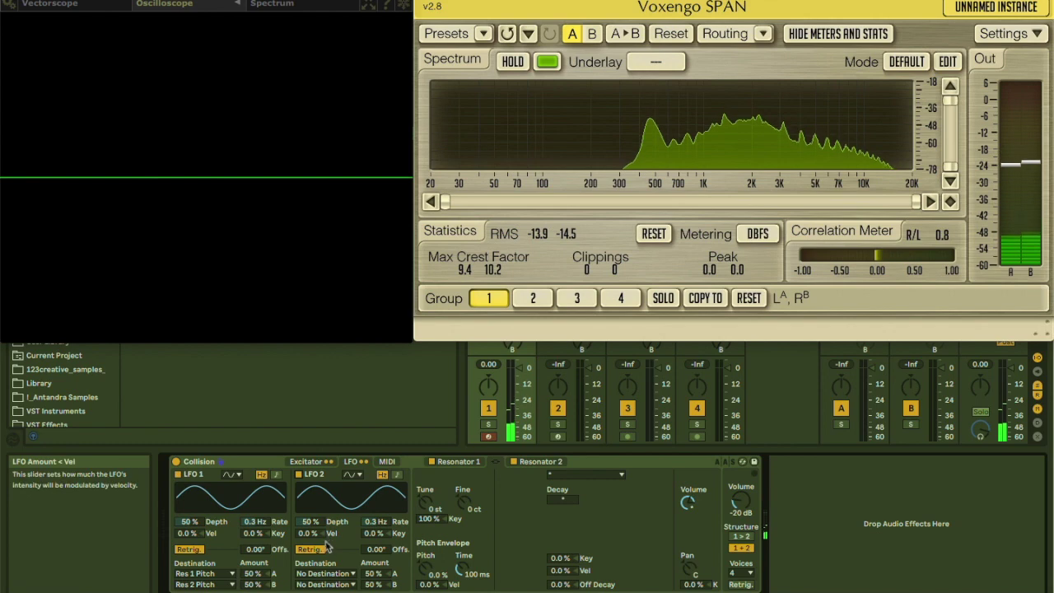
{"action": "left_click", "coordinate": [321, 574]}
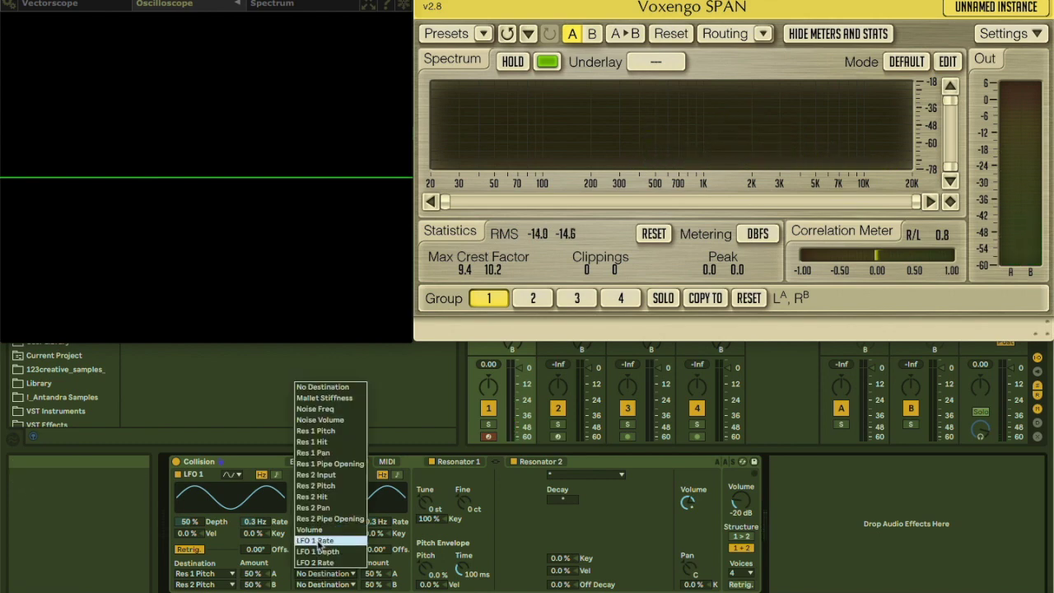
{"action": "left_click", "coordinate": [317, 541]}
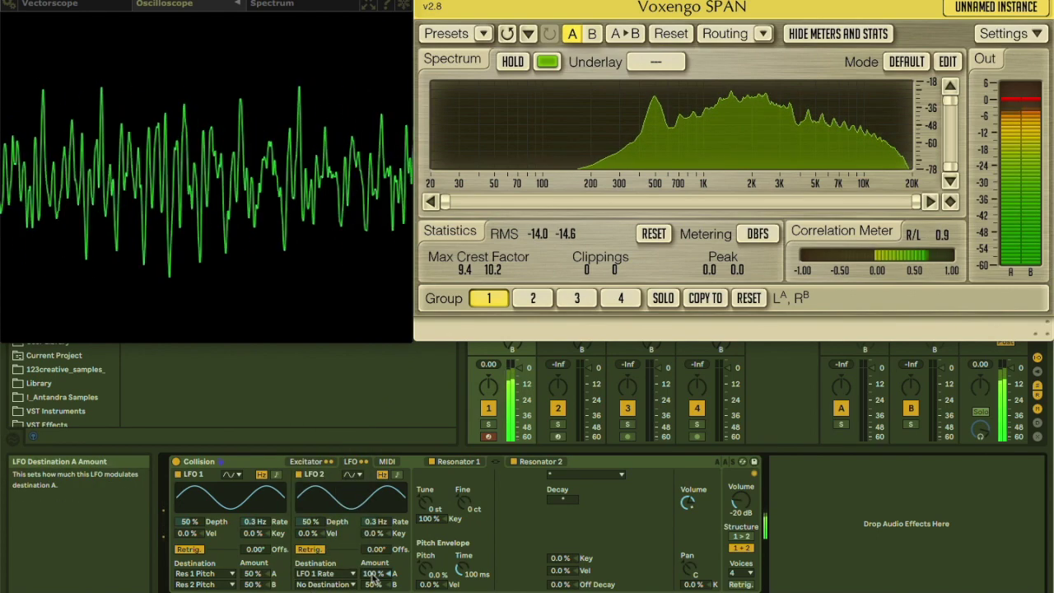
Step: Set LFO 2's rate to 10 Hz and key modulation to -100%, and turn off retriggering for both LFOs
{"action": "left_click_drag", "start_coordinate": [376, 521], "coordinate": [377, 461]}
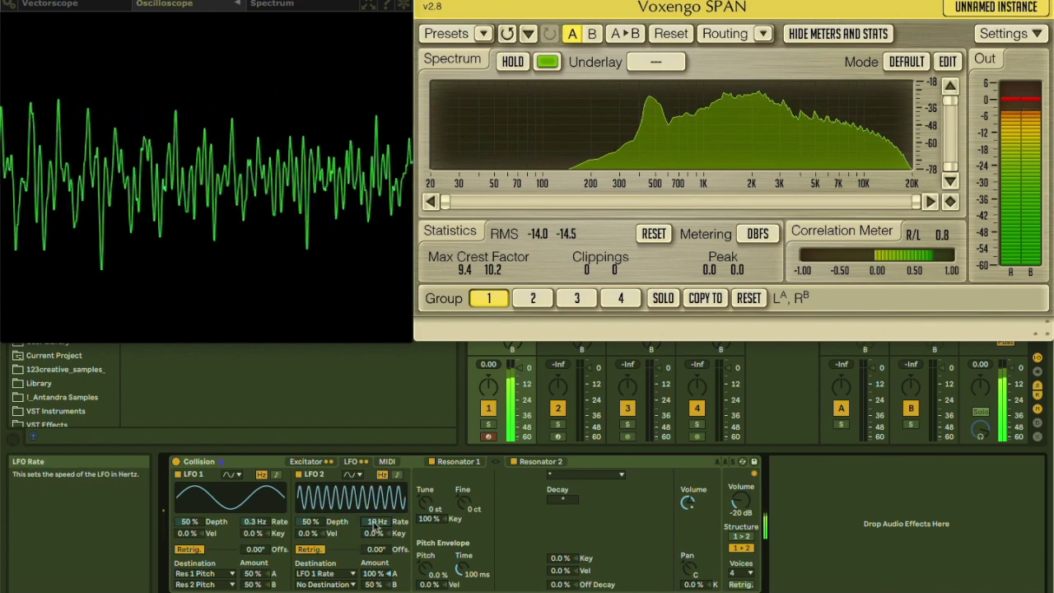
{"action": "left_click_drag", "start_coordinate": [376, 533], "coordinate": [376, 576]}
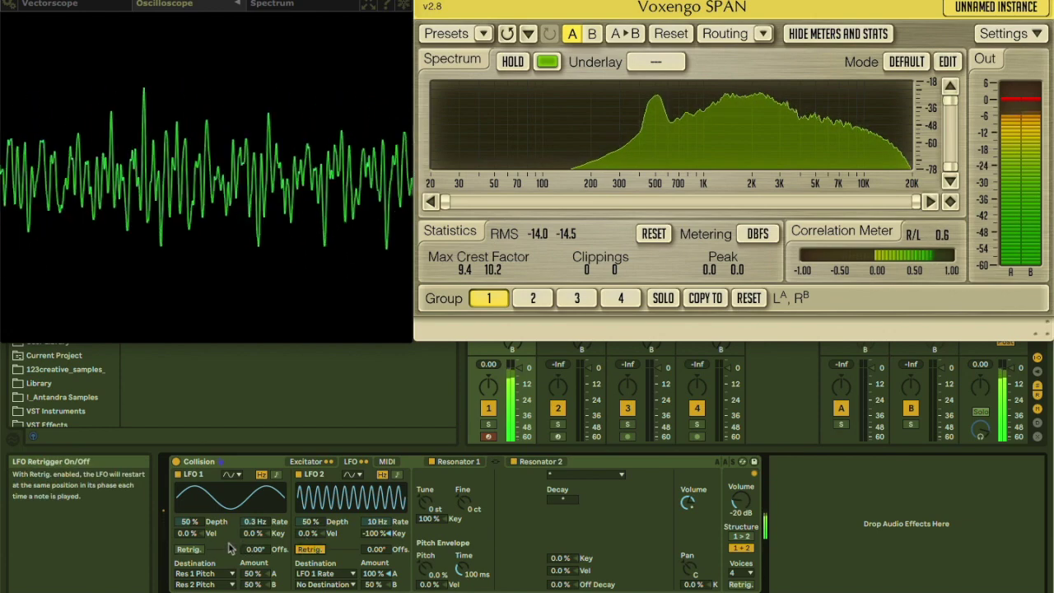
{"action": "left_click", "coordinate": [311, 551]}
Step: Set LFO 2's destination A amount to 66% and rate to 0.2 Hz, and LFO 1's rate to 1.3 Hz
{"action": "left_click_drag", "start_coordinate": [376, 573], "coordinate": [376, 592]}
{"action": "left_click_drag", "start_coordinate": [376, 522], "coordinate": [376, 577]}
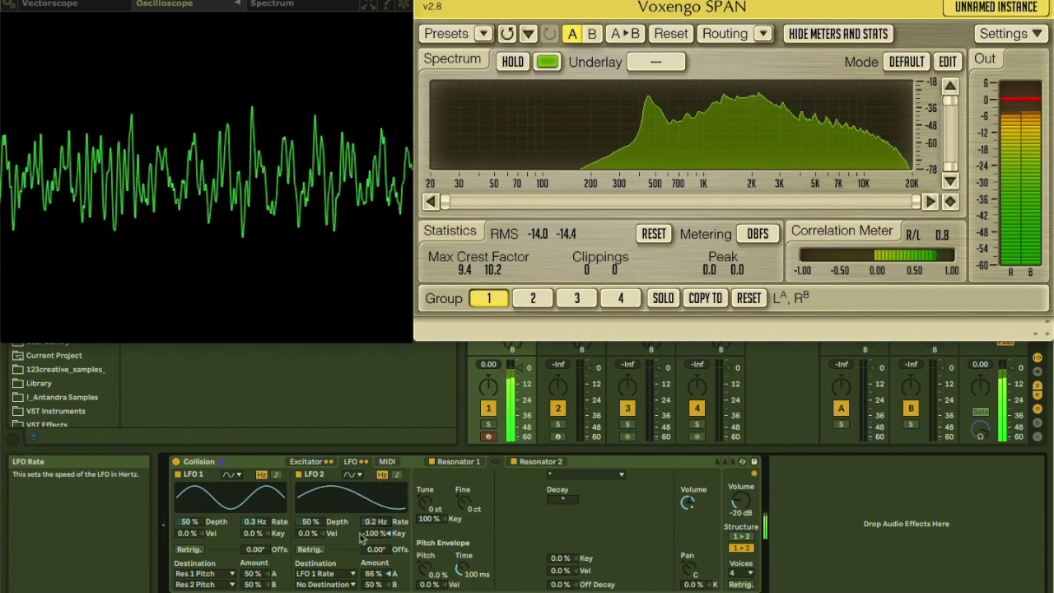
{"action": "left_click_drag", "start_coordinate": [255, 522], "coordinate": [255, 517]}
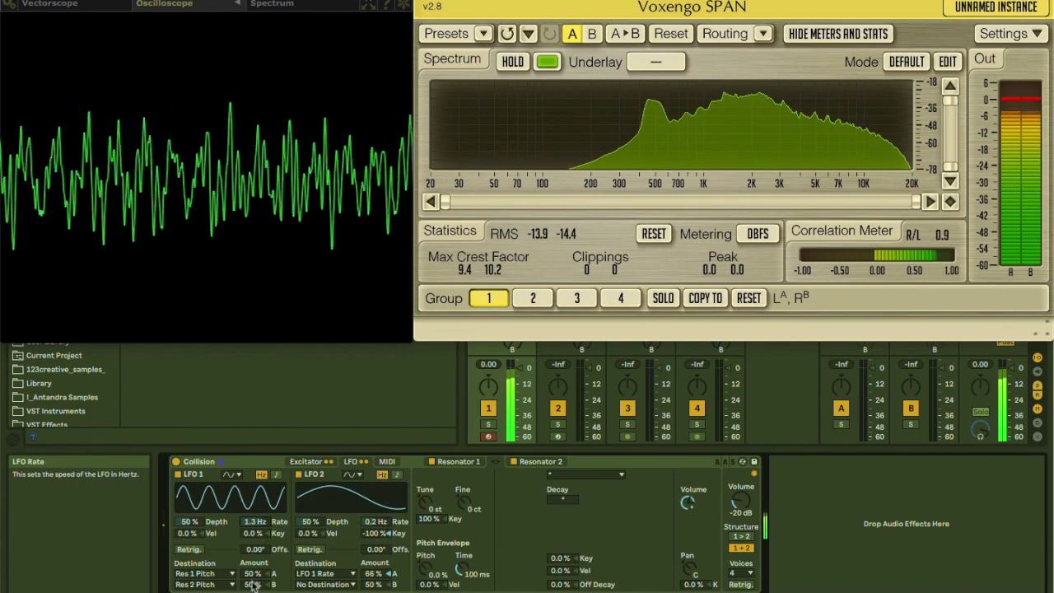
Step: Route LFO 2's destination B to LFO 1 Depth, set both its amounts to 100%, and raise the depth of both LFOs
{"action": "left_click", "coordinate": [345, 584]}
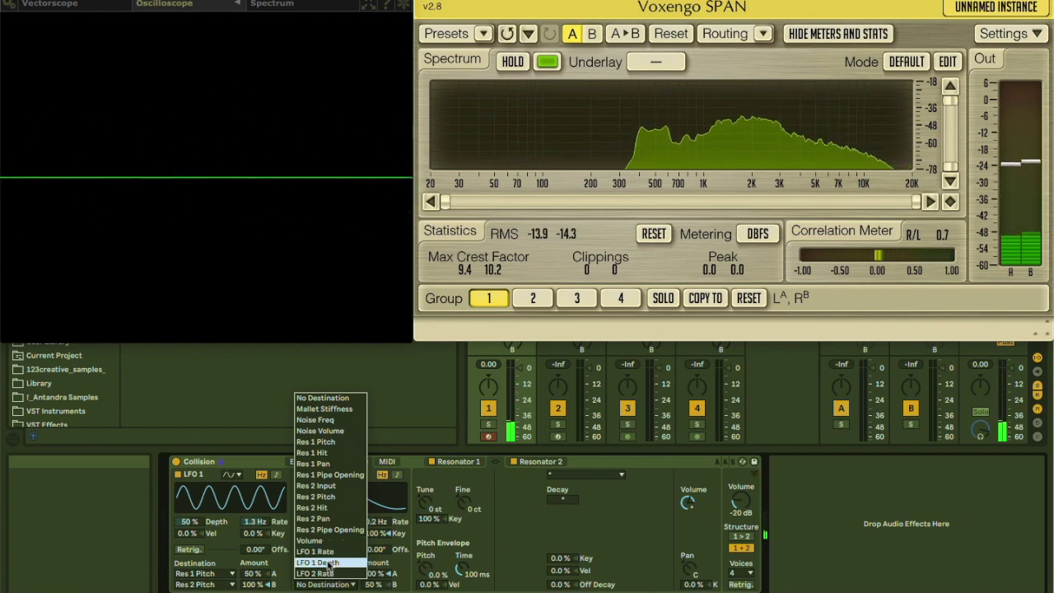
{"action": "left_click", "coordinate": [328, 562]}
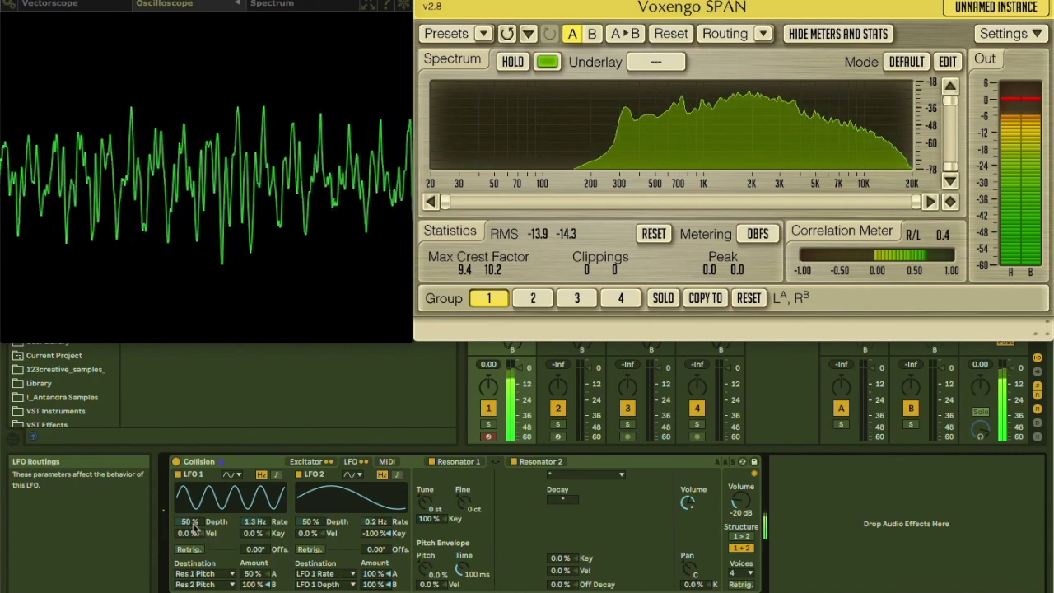
{"action": "left_click_drag", "start_coordinate": [191, 522], "coordinate": [190, 494]}
{"action": "left_click_drag", "start_coordinate": [311, 522], "coordinate": [310, 494]}
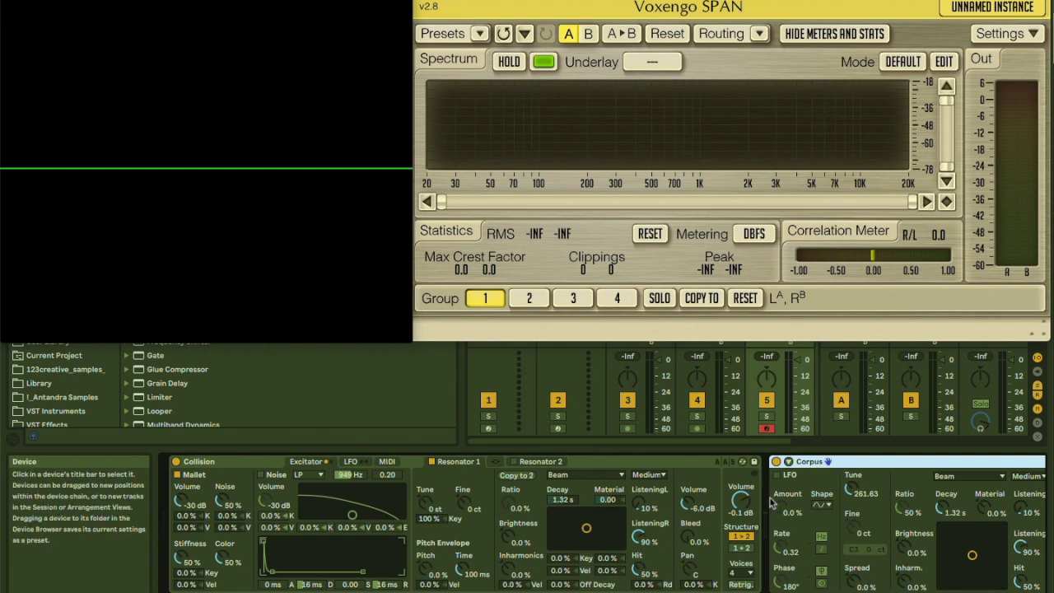
Step: Unfold Corpus's MIDI sidechain parameters and check the available MIDI input sources, keeping No Input
{"action": "scroll", "coordinate": [821, 500], "scroll_direction": "right", "scroll_amount": 4}
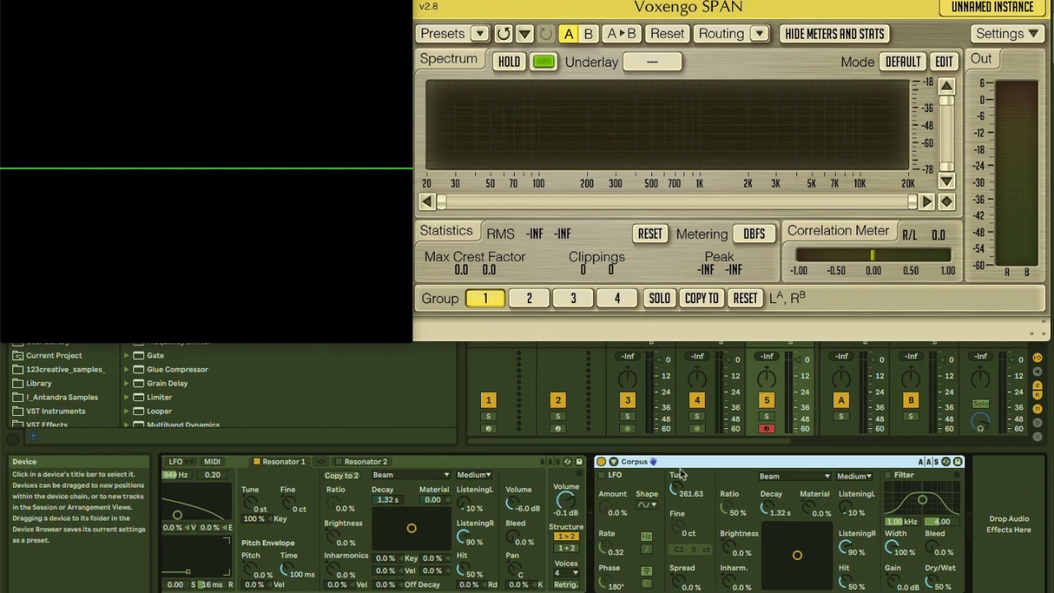
{"action": "left_click", "coordinate": [614, 462]}
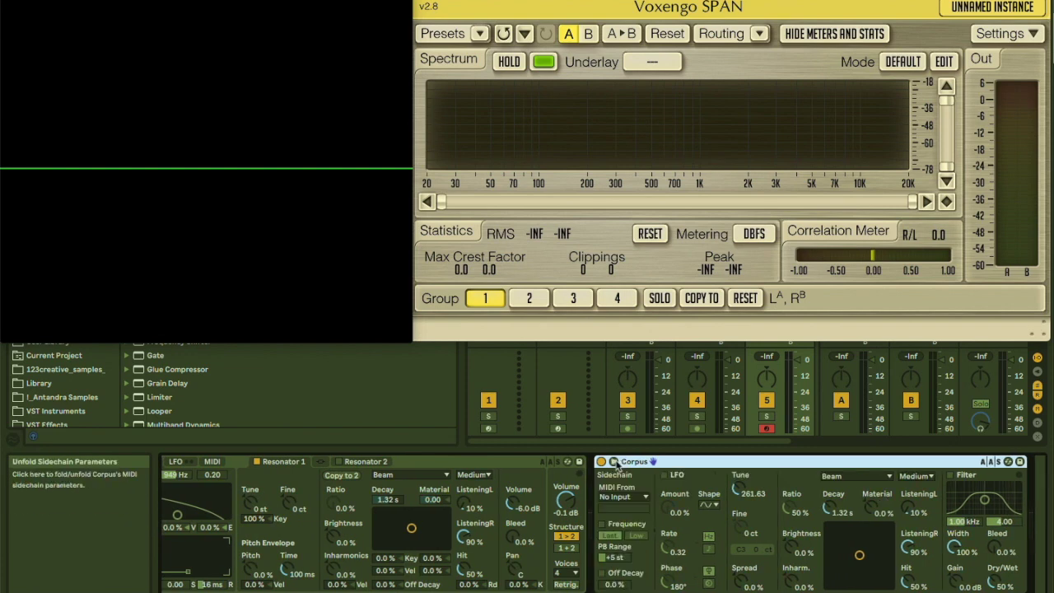
{"action": "left_click", "coordinate": [614, 497]}
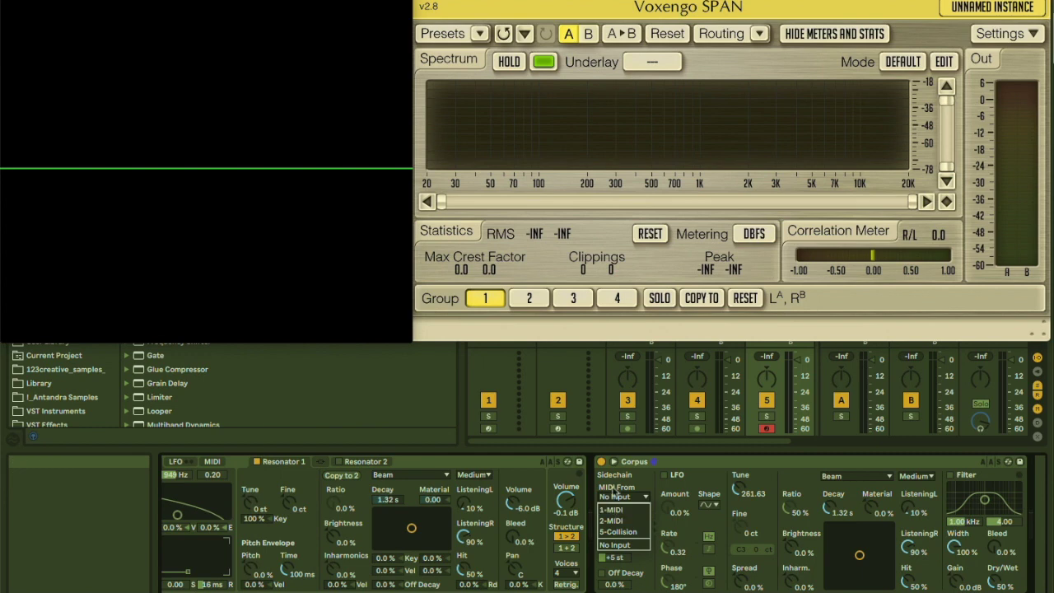
{"action": "left_click", "coordinate": [613, 489]}
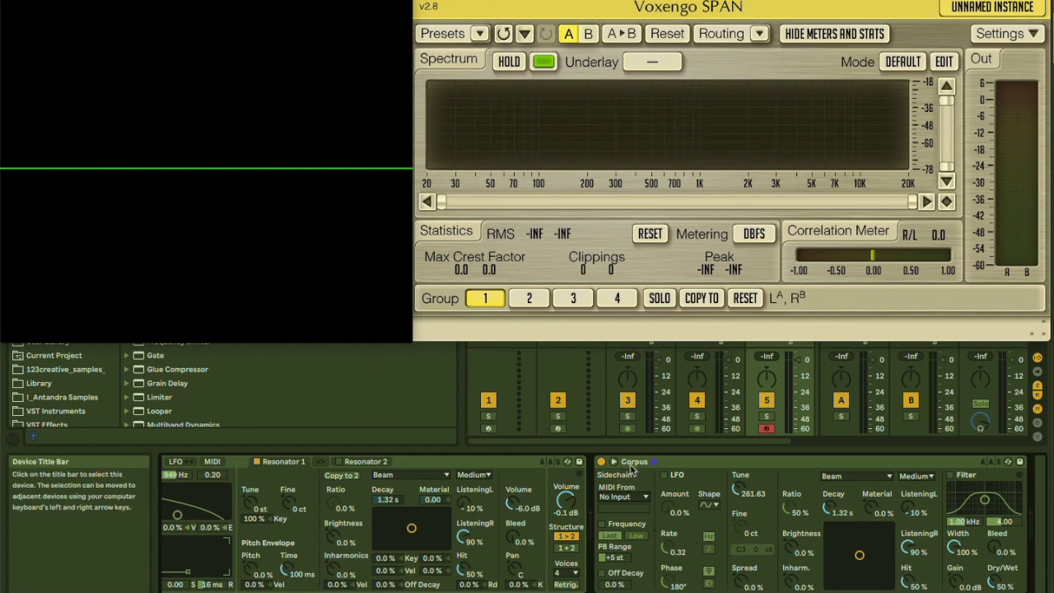
Step: Set Collision Resonator 1's decay to 4.84 s, material to 53.19, hit to 98% and volume to 3.2 dB
{"action": "scroll", "coordinate": [609, 465], "scroll_direction": "left", "scroll_amount": 3}
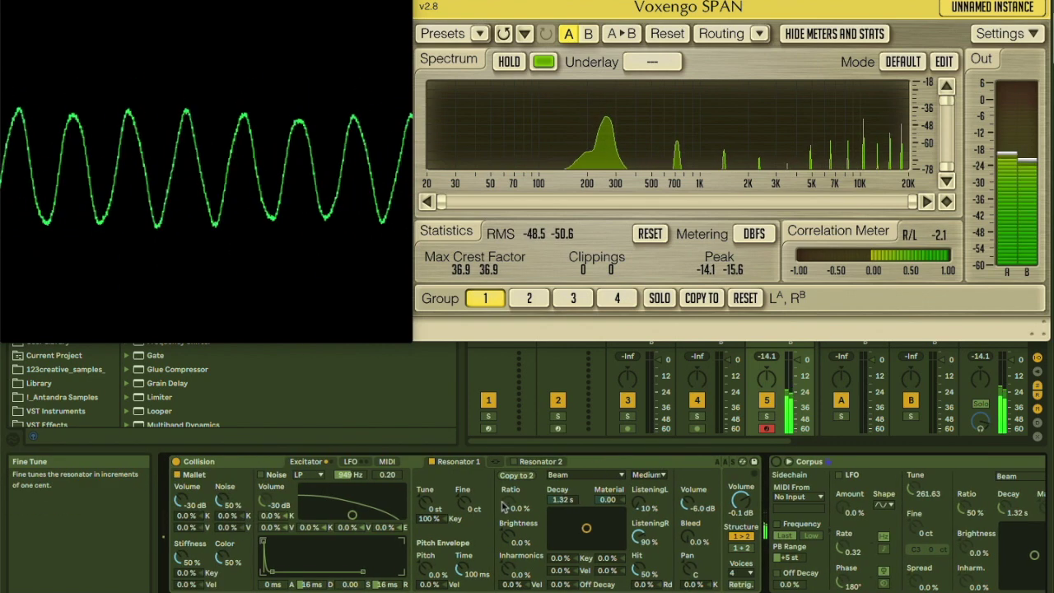
{"action": "left_click_drag", "start_coordinate": [586, 527], "coordinate": [600, 519]}
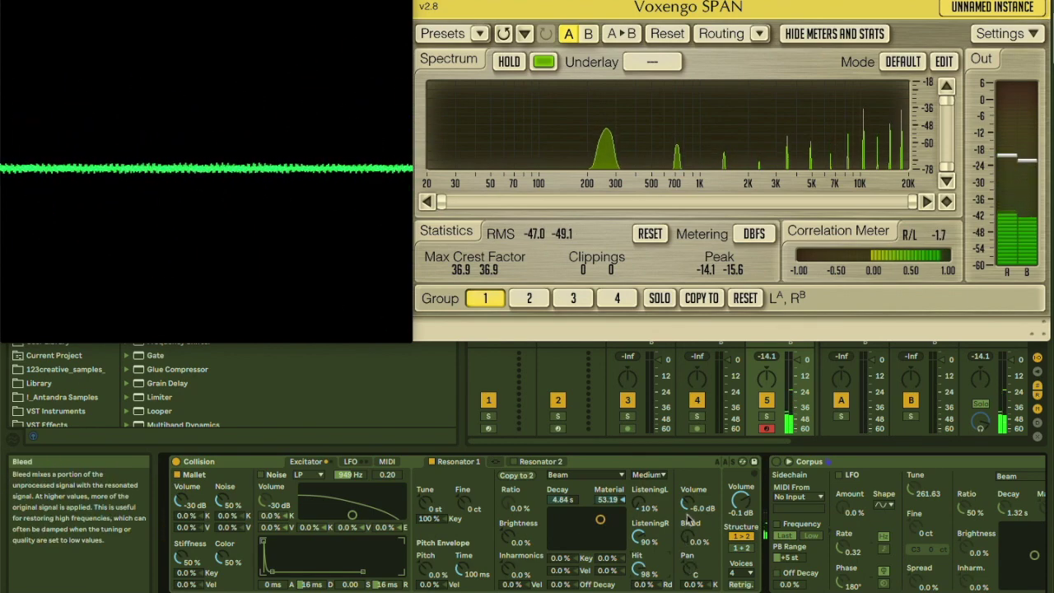
{"action": "left_click_drag", "start_coordinate": [686, 504], "coordinate": [687, 492]}
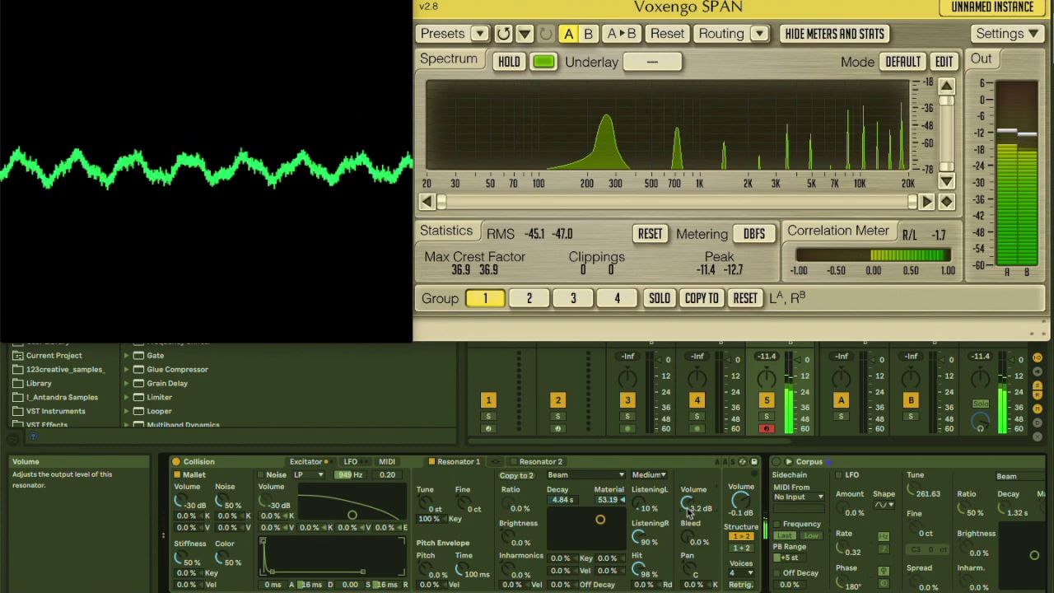
Step: Try Corpus's Plate resonance type with a decay of 802 ms and material of 6.2%
{"action": "scroll", "coordinate": [750, 468], "scroll_direction": "right", "scroll_amount": 3}
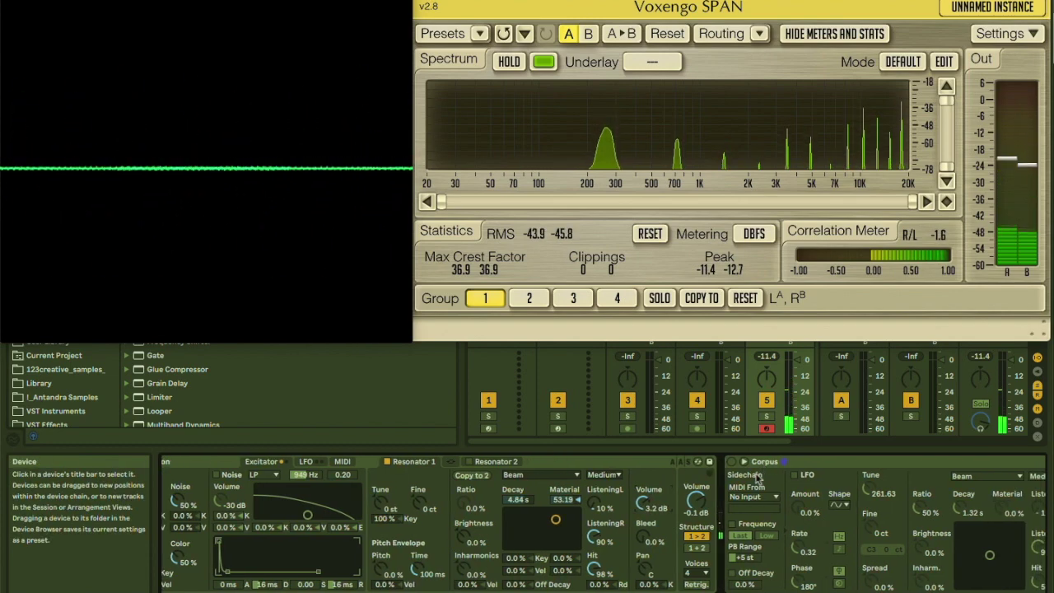
{"action": "scroll", "coordinate": [739, 475], "scroll_direction": "right", "scroll_amount": 12}
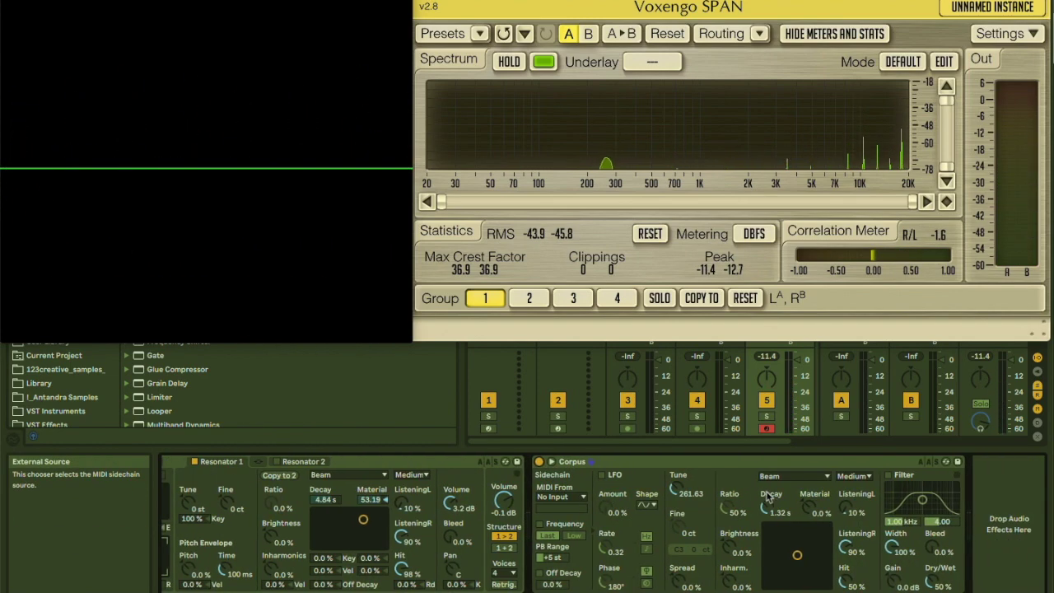
{"action": "left_click", "coordinate": [772, 476]}
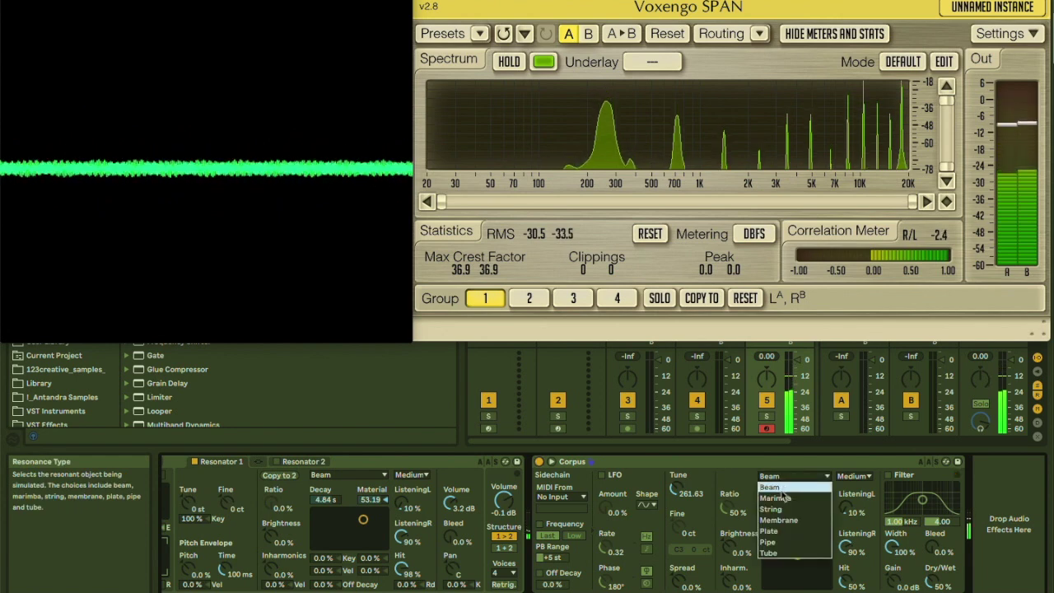
{"action": "left_click", "coordinate": [773, 533]}
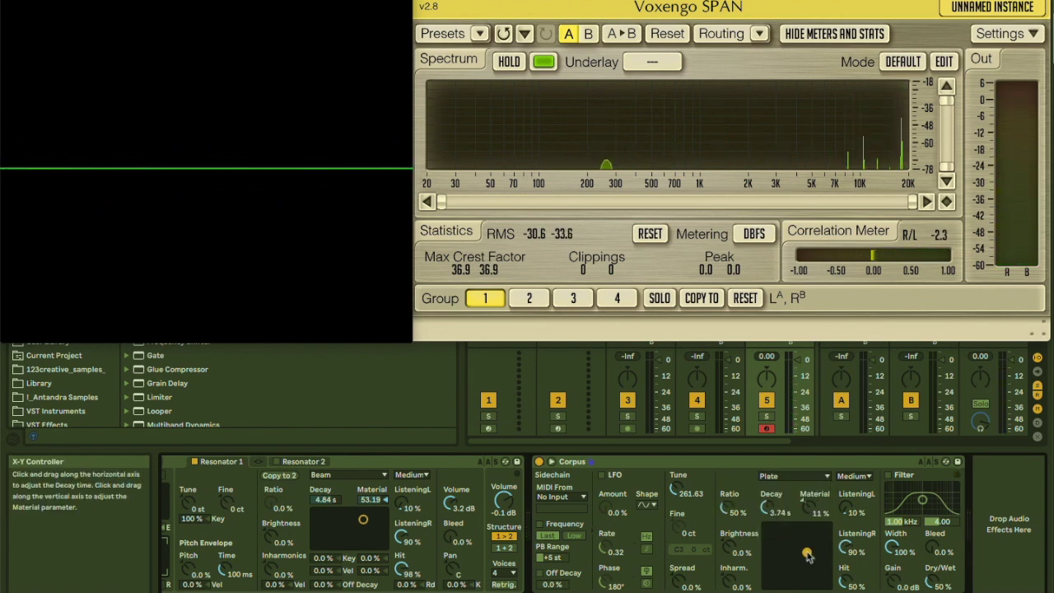
{"action": "left_click_drag", "start_coordinate": [808, 557], "coordinate": [792, 554]}
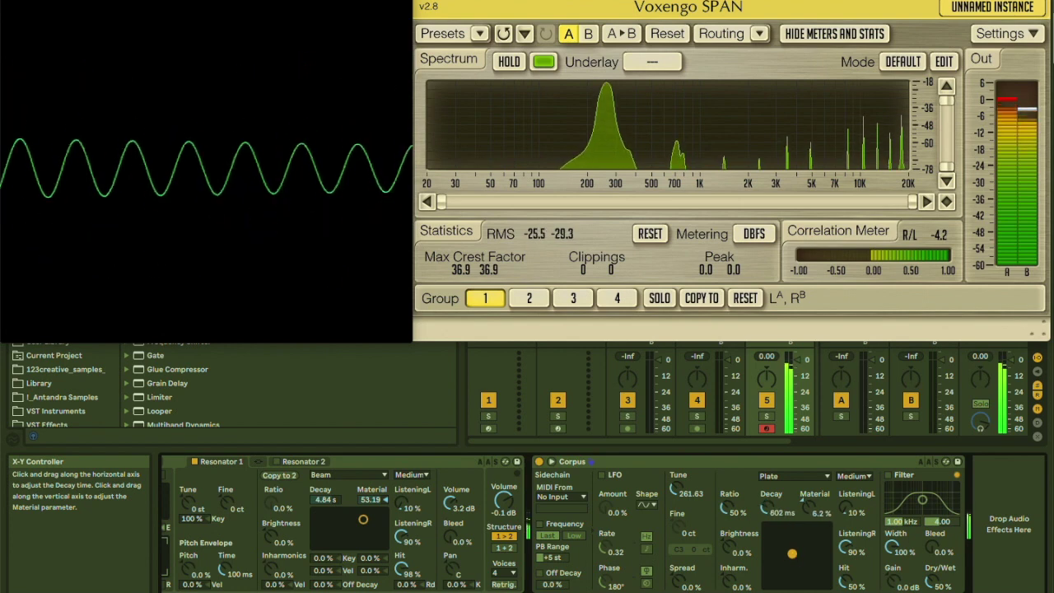
Step: Switch Corpus's resonance type to Tube with decay 12.9 s and radius 65%, and lower its tune to 95.08
{"action": "left_click", "coordinate": [790, 476]}
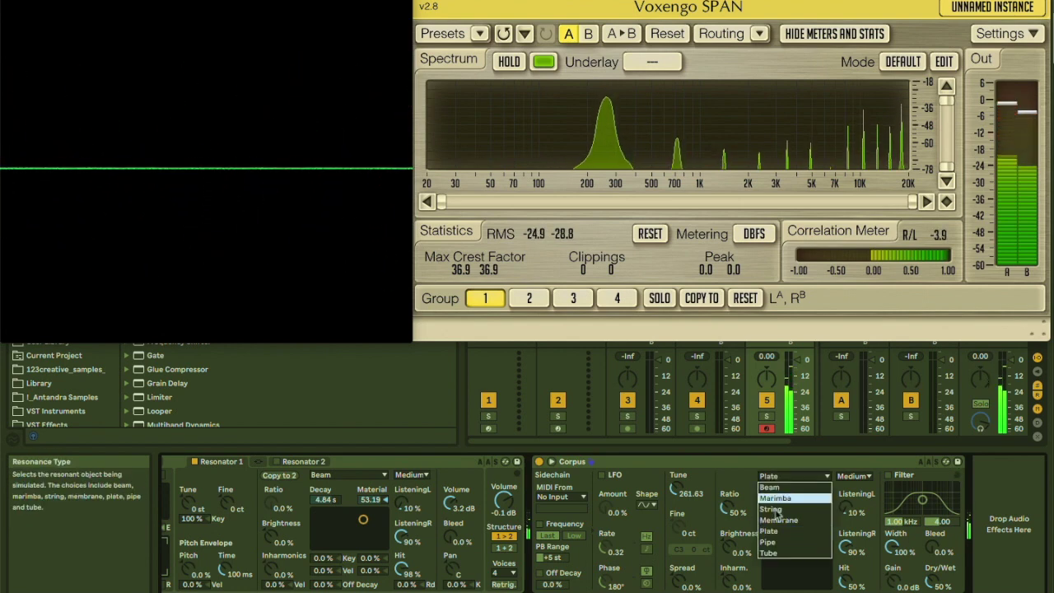
{"action": "left_click", "coordinate": [770, 552]}
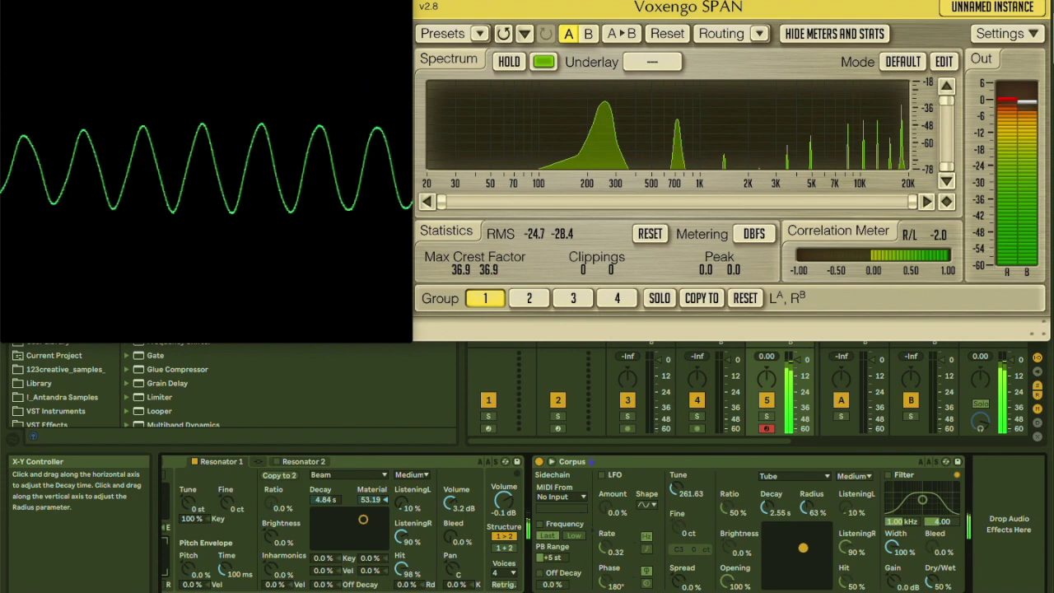
{"action": "left_click_drag", "start_coordinate": [690, 492], "coordinate": [675, 547]}
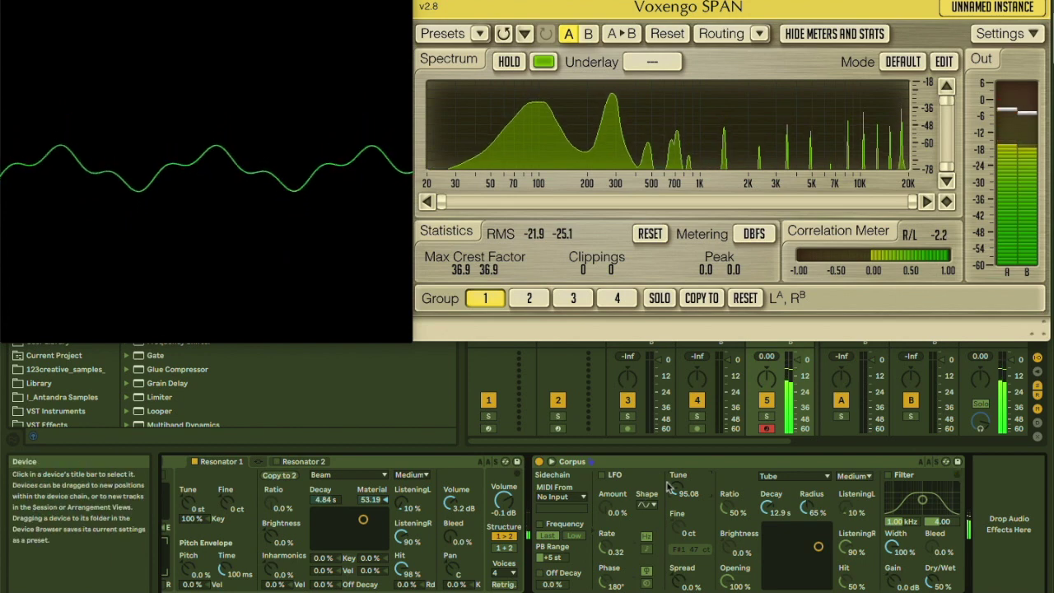
Step: Feed Corpus's sidechain with MIDI from 5-Collision, enable MIDI Frequency, and set the transposition to -24 st
{"action": "left_click", "coordinate": [560, 497]}
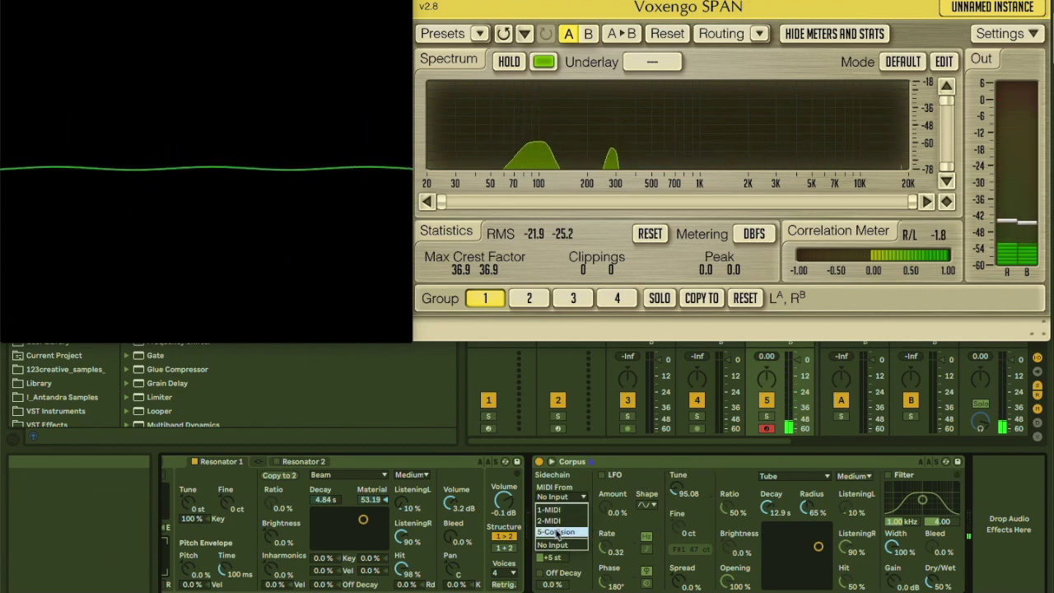
{"action": "left_click", "coordinate": [557, 533]}
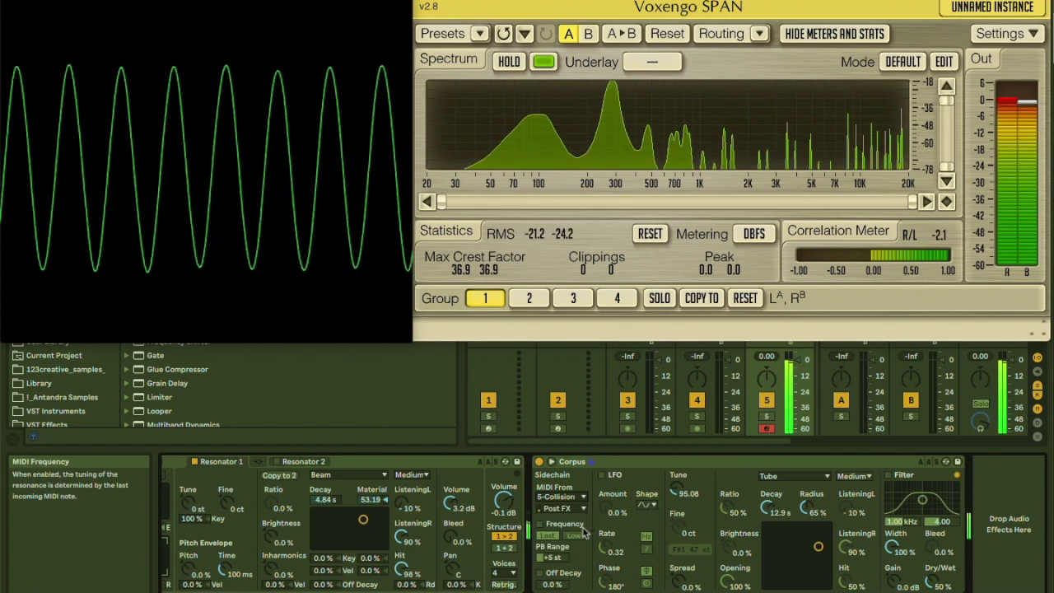
{"action": "left_click", "coordinate": [541, 524]}
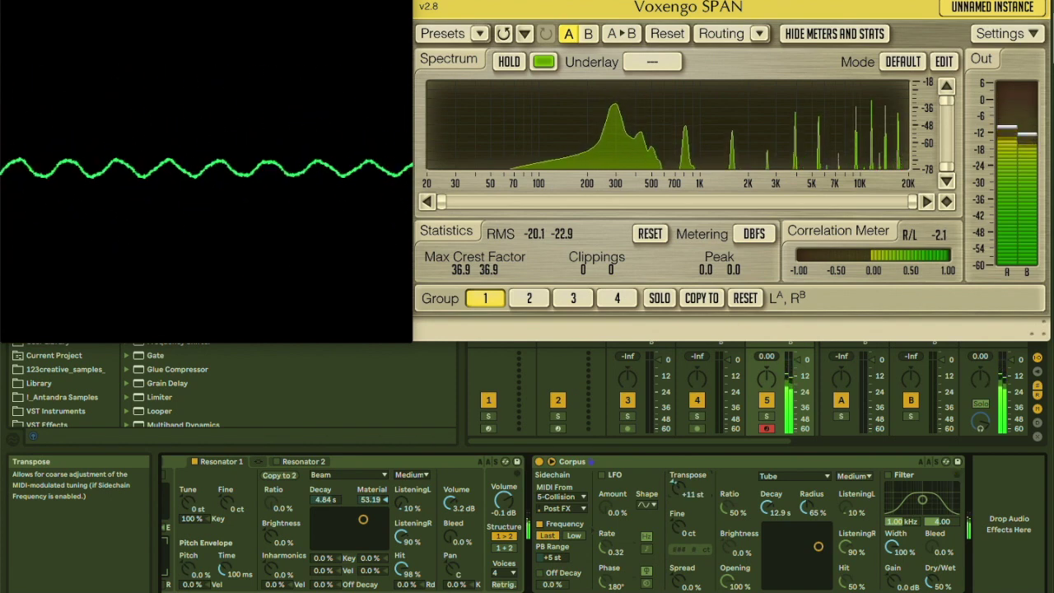
{"action": "left_click_drag", "start_coordinate": [677, 489], "coordinate": [677, 550]}
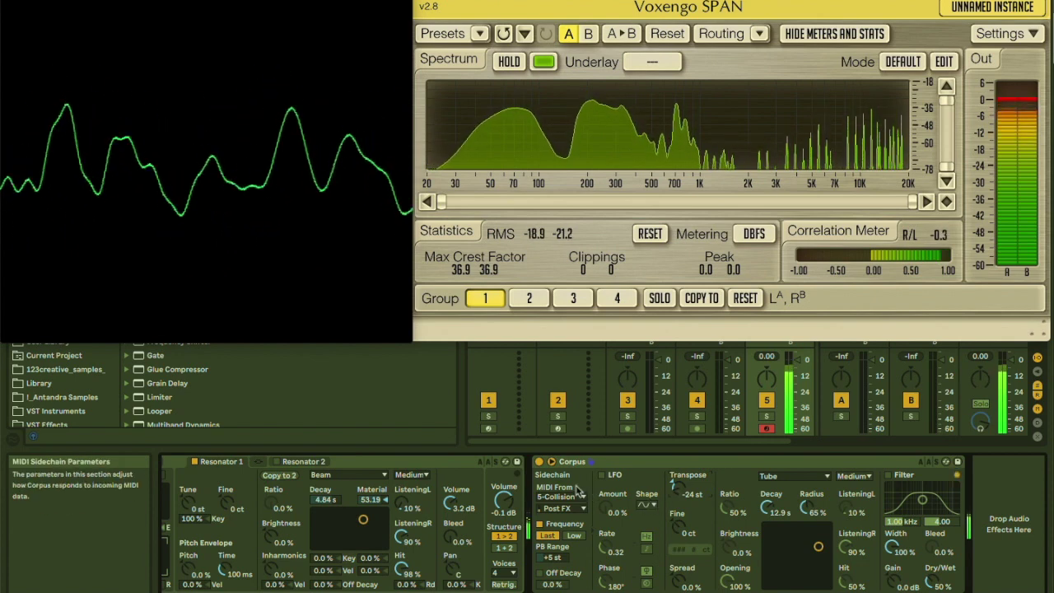
Step: Compare the sound with Corpus bypassed and active, leaving it active, and review the Collision and Corpus devices
{"action": "left_click", "coordinate": [541, 464]}
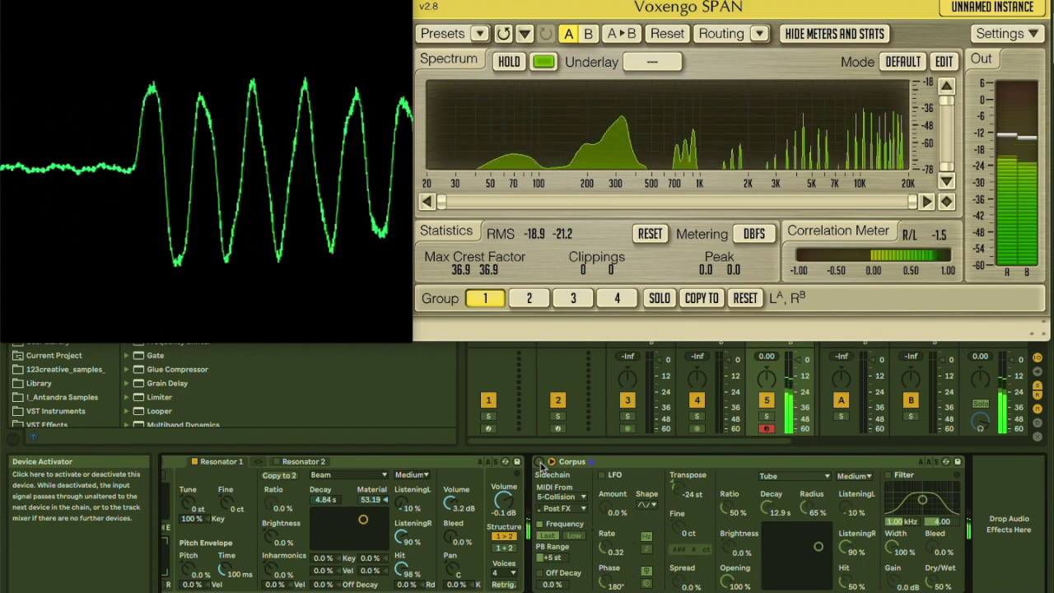
{"action": "left_click", "coordinate": [540, 464]}
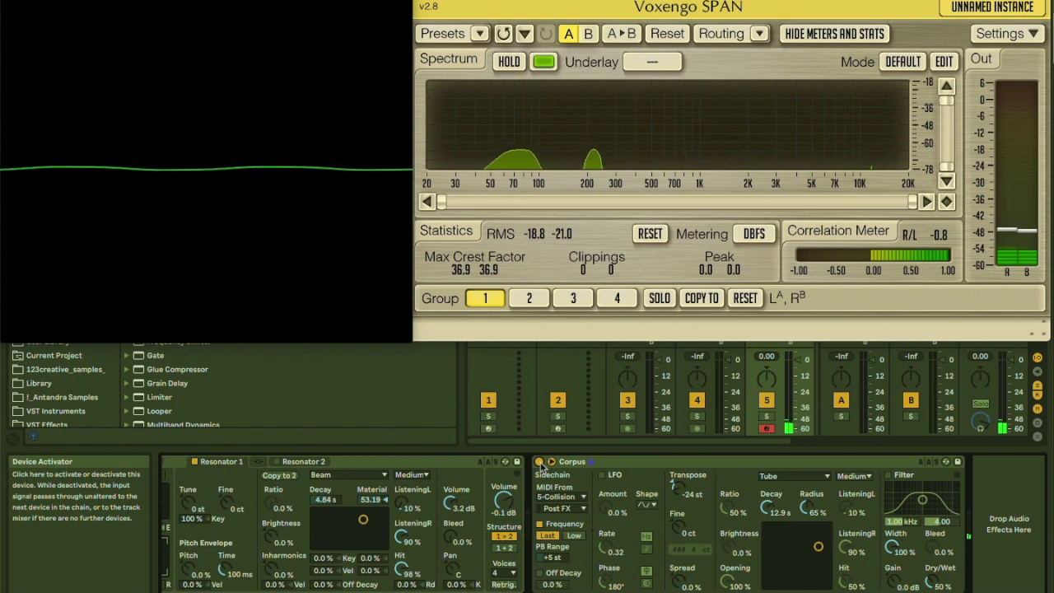
{"action": "left_click", "coordinate": [601, 465]}
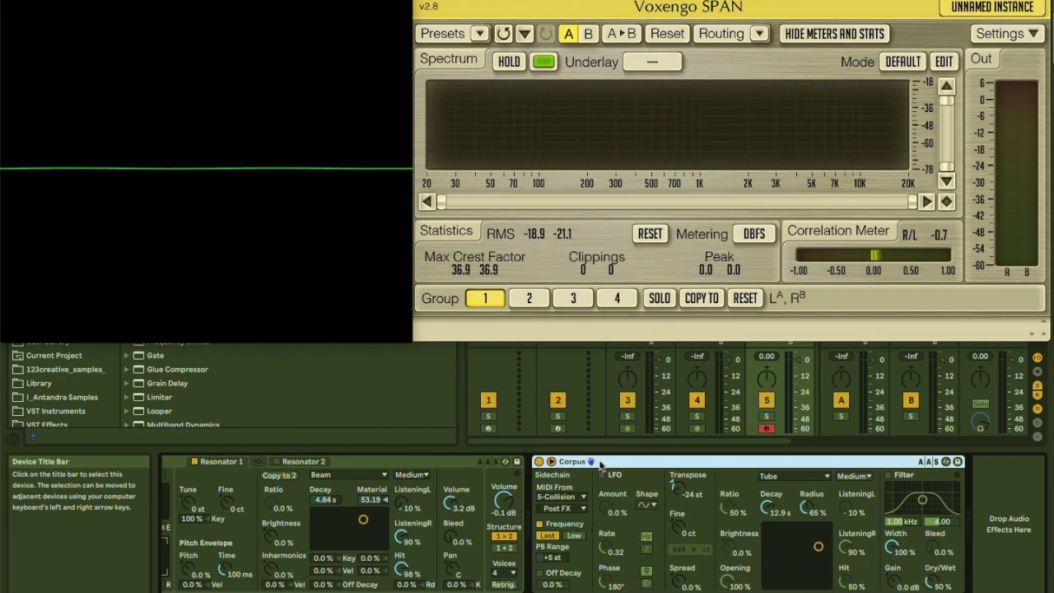
{"action": "scroll", "coordinate": [399, 463], "scroll_direction": "left", "scroll_amount": 3}
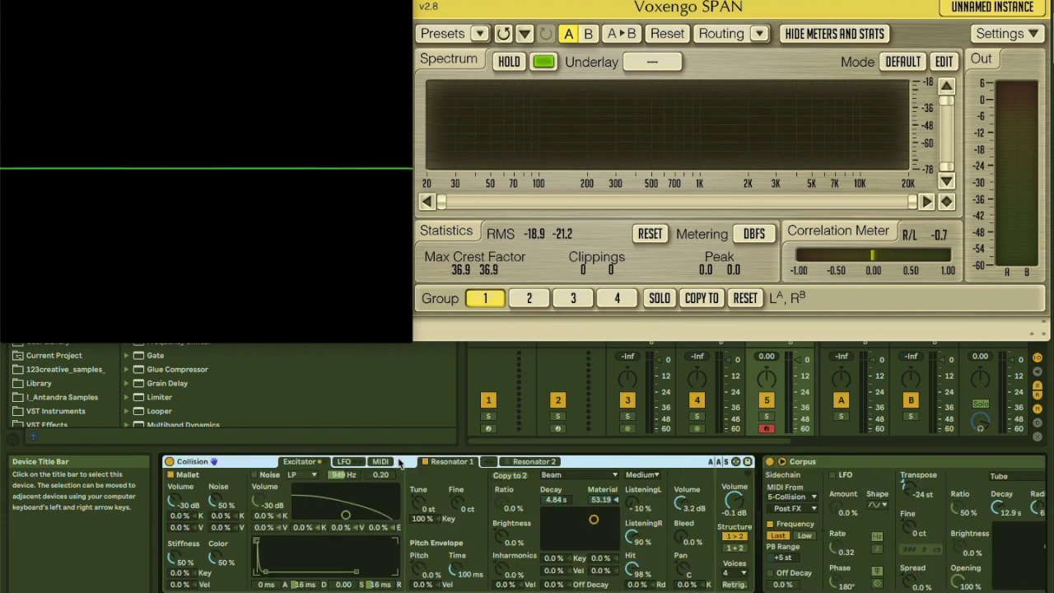
{"action": "scroll", "coordinate": [550, 502], "scroll_direction": "right", "scroll_amount": 3}
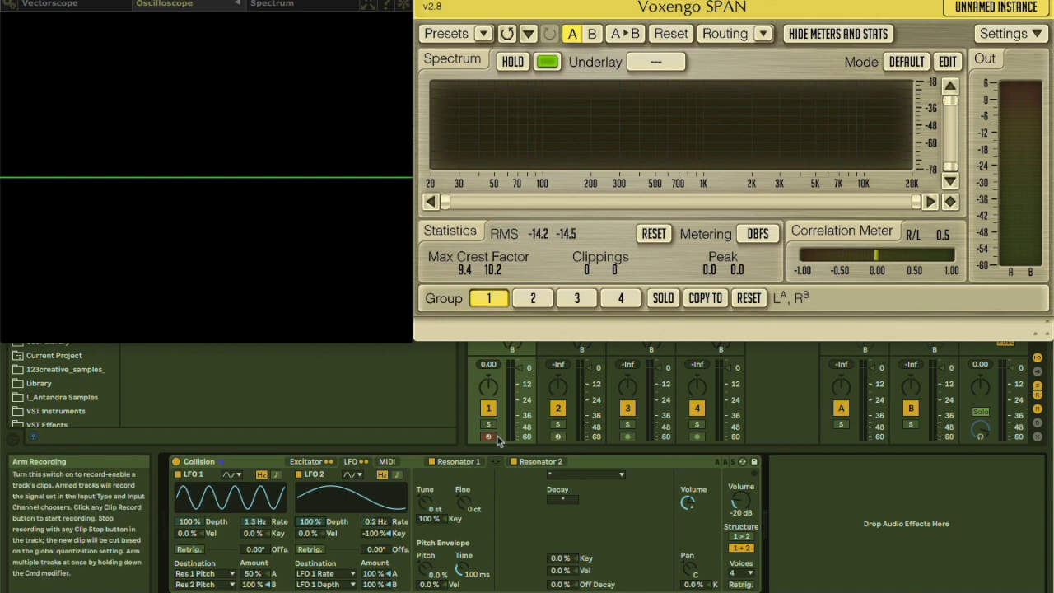
Step: Arm track 2 for recording, open its Reaktor 6 plug-in window and place it below the analyzers
{"action": "left_click", "coordinate": [557, 436]}
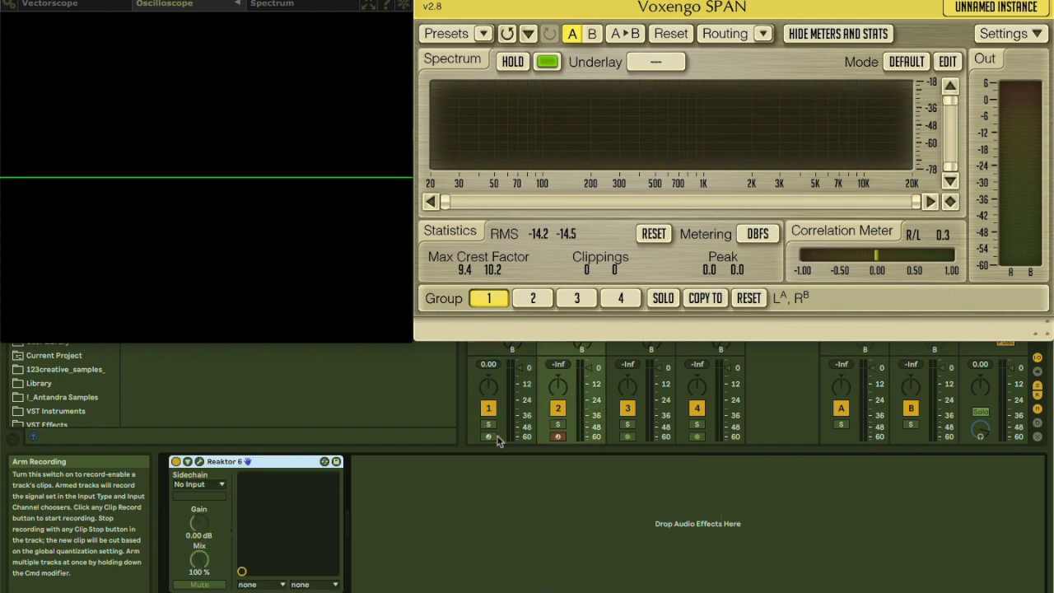
{"action": "left_click", "coordinate": [199, 462]}
{"action": "left_click_drag", "start_coordinate": [353, 49], "coordinate": [220, 346]}
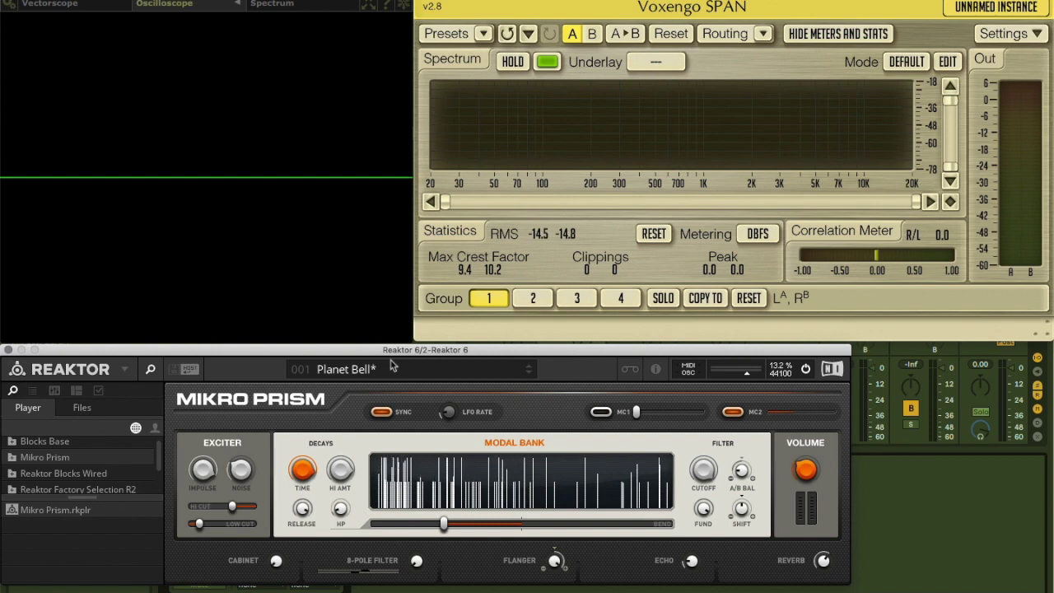
Step: Step through Mikro Prism's snapshots 002 Galaxy Drops, 003 Marseilles and 004 Light Bulb
{"action": "left_click", "coordinate": [530, 374]}
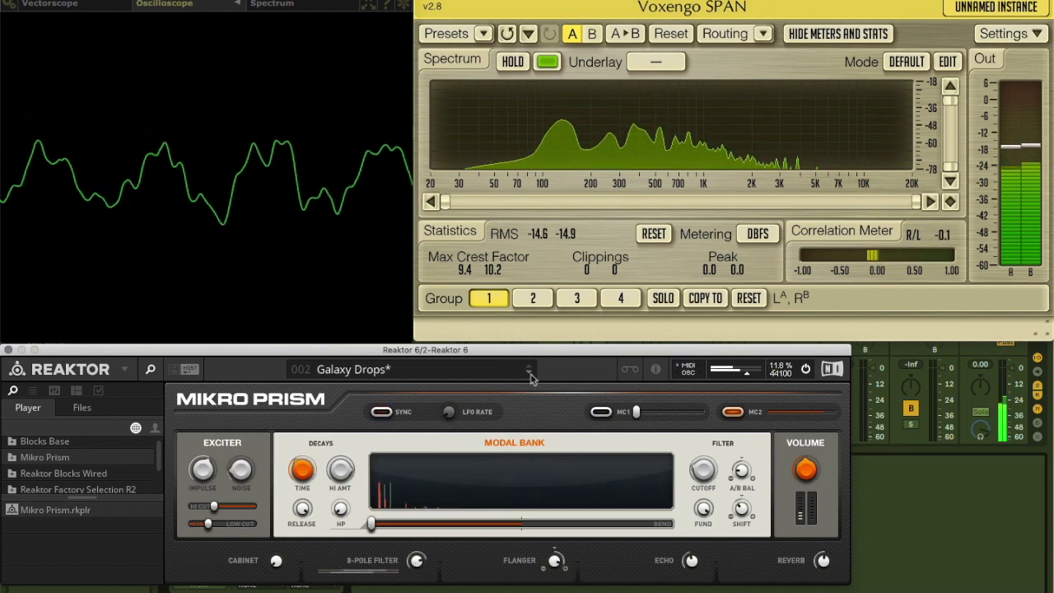
{"action": "left_click", "coordinate": [530, 375]}
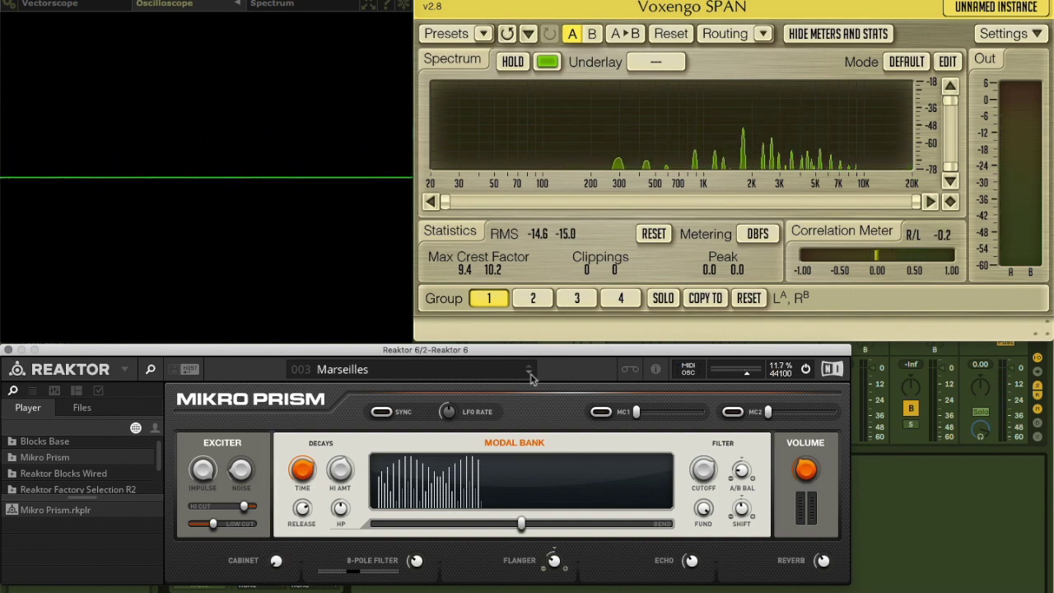
{"action": "left_click", "coordinate": [529, 374]}
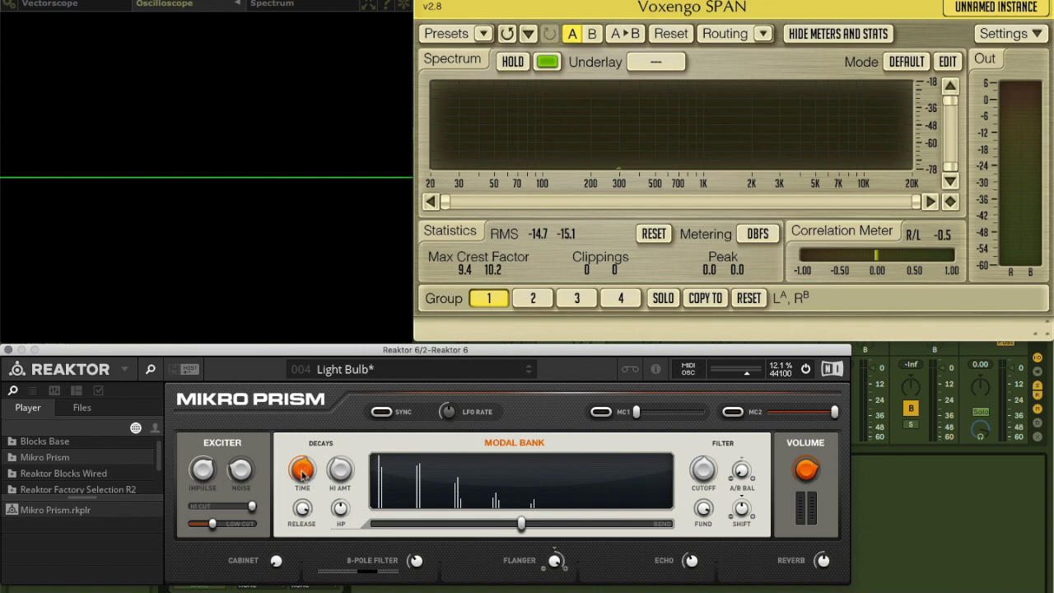
Step: Reshape the Light Bulb snapshot by raising the modal bank's Bend, setting MC1 to about halfway and lowering MC2
{"action": "left_click_drag", "start_coordinate": [521, 524], "coordinate": [587, 527]}
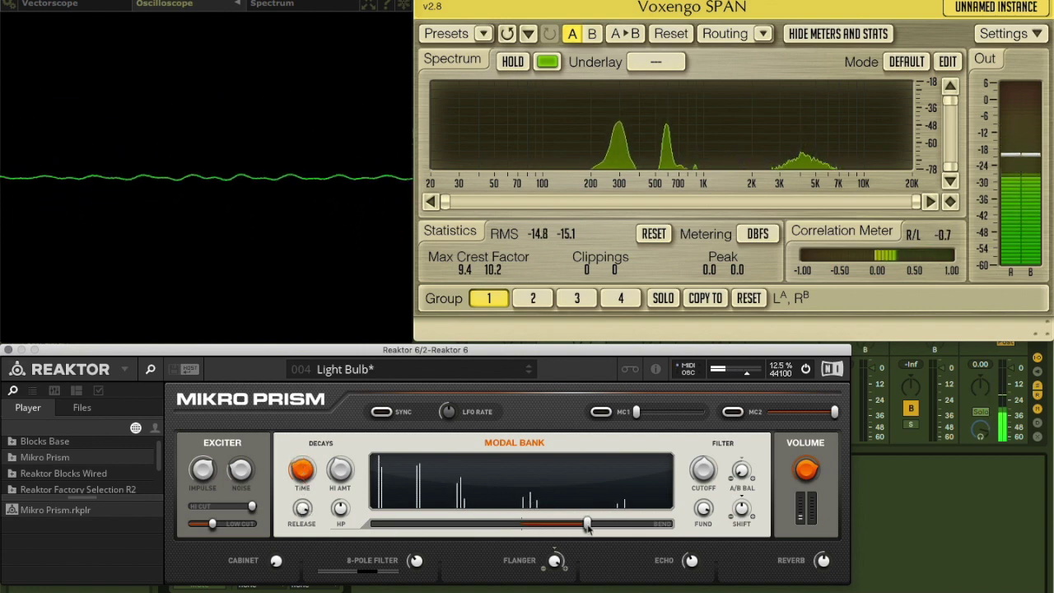
{"action": "left_click_drag", "start_coordinate": [636, 411], "coordinate": [707, 417]}
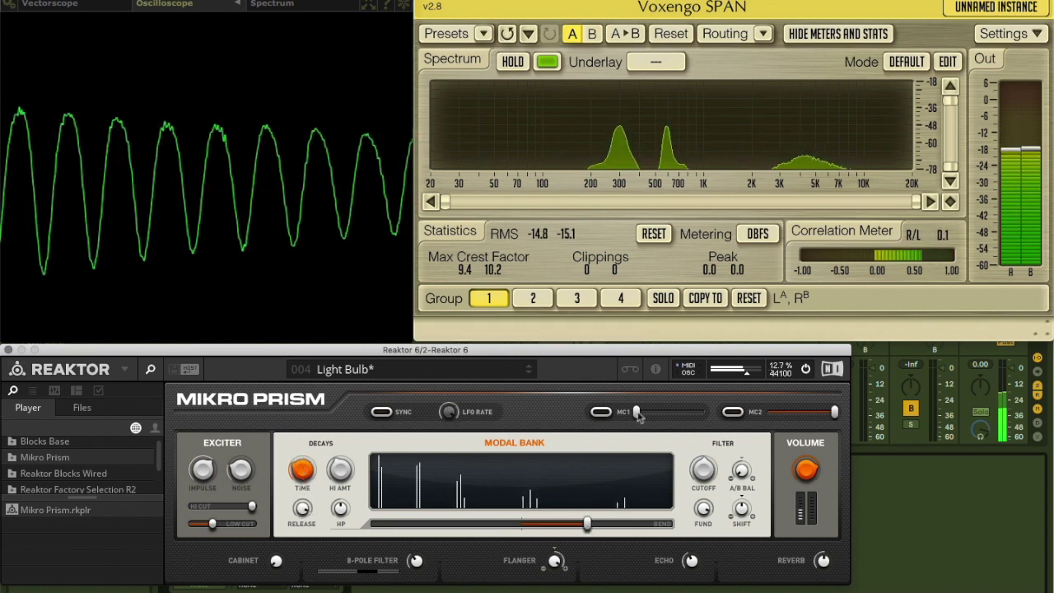
{"action": "left_click_drag", "start_coordinate": [830, 420], "coordinate": [758, 414]}
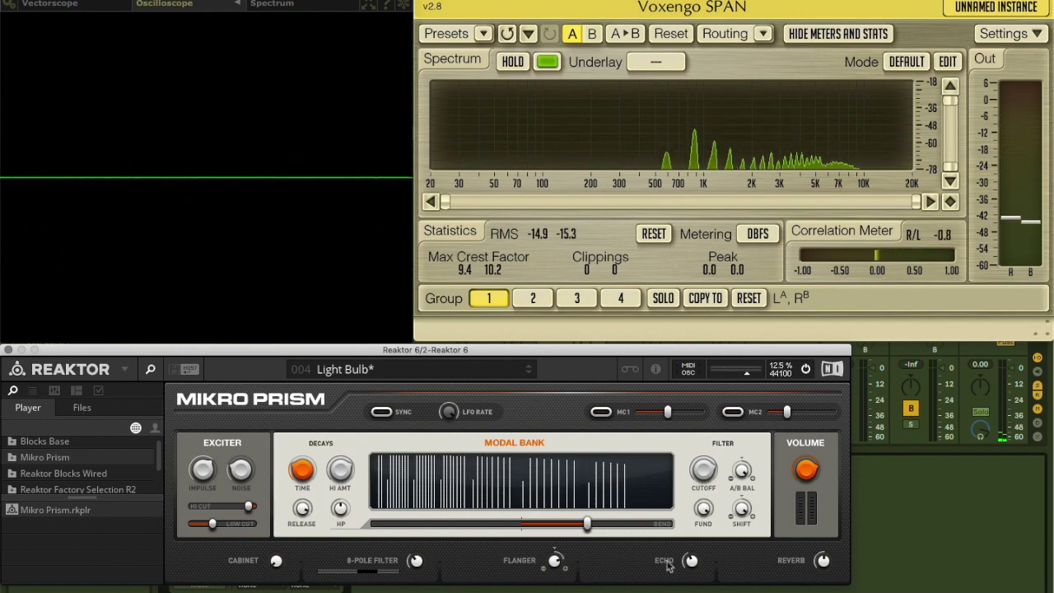
Step: Load snapshot 005 China Gong, raise its modal bank Bend past the centre, and load 006 Wooden Bars
{"action": "left_click", "coordinate": [529, 372]}
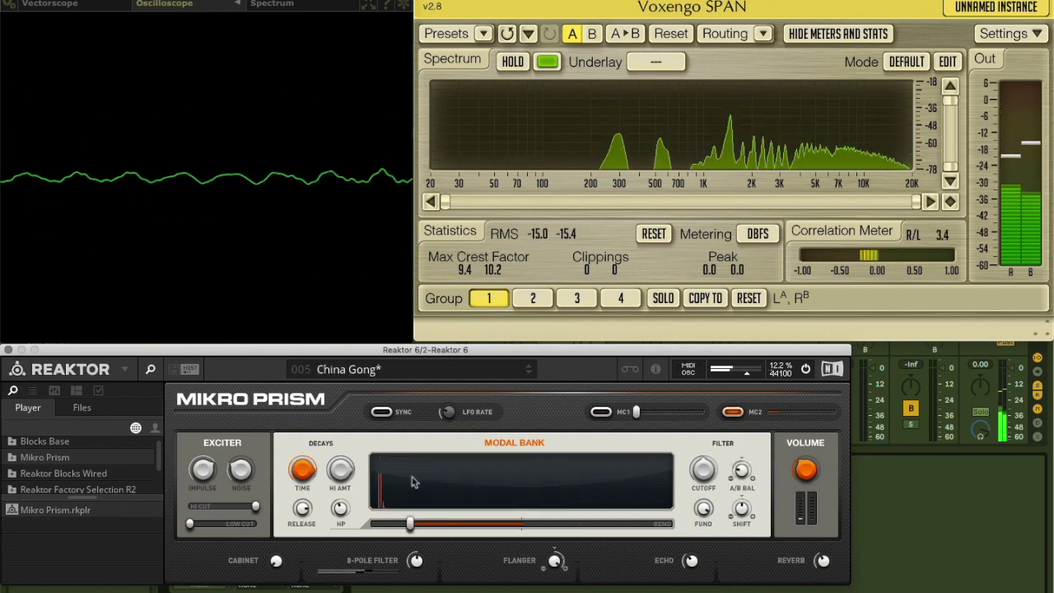
{"action": "left_click_drag", "start_coordinate": [539, 525], "coordinate": [609, 522]}
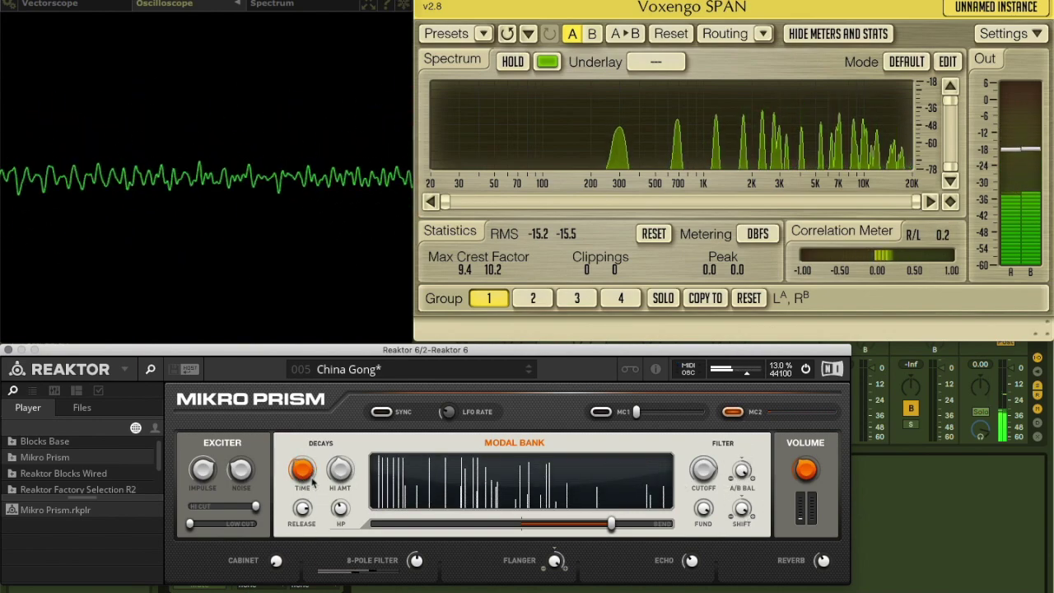
{"action": "left_click", "coordinate": [530, 372]}
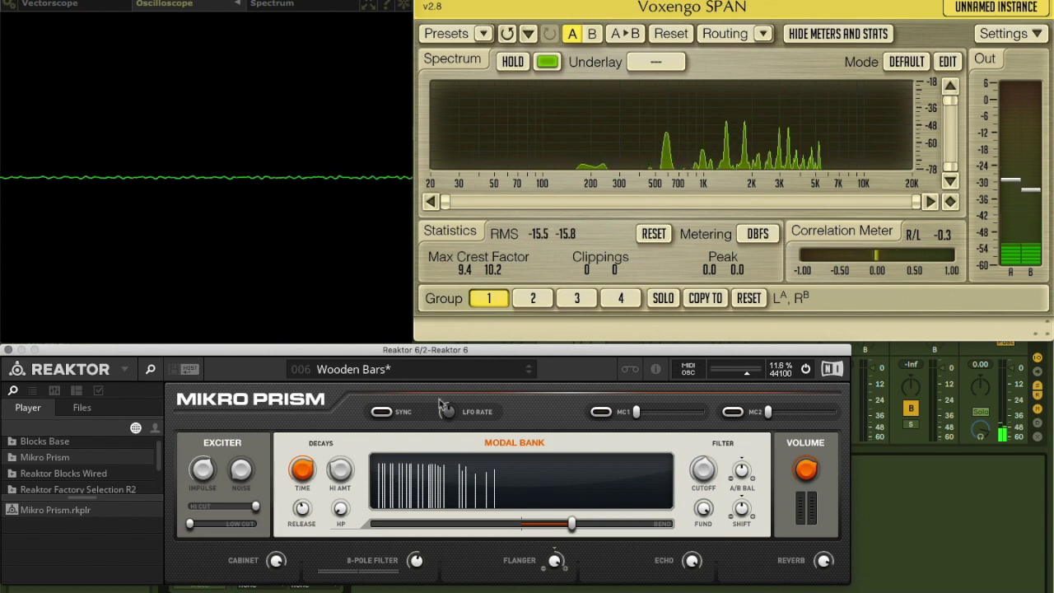
Step: Load snapshot 007 Autobahn Pad, sweep its modal bank Bend well past the centre and bring it back near the centre
{"action": "left_click", "coordinate": [530, 373]}
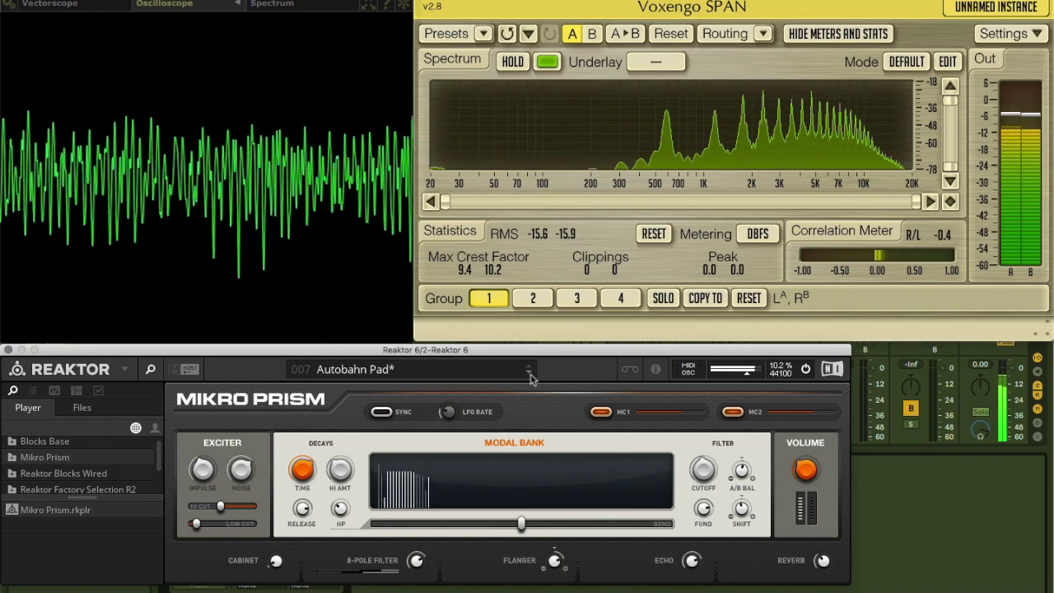
{"action": "left_click_drag", "start_coordinate": [522, 527], "coordinate": [576, 507]}
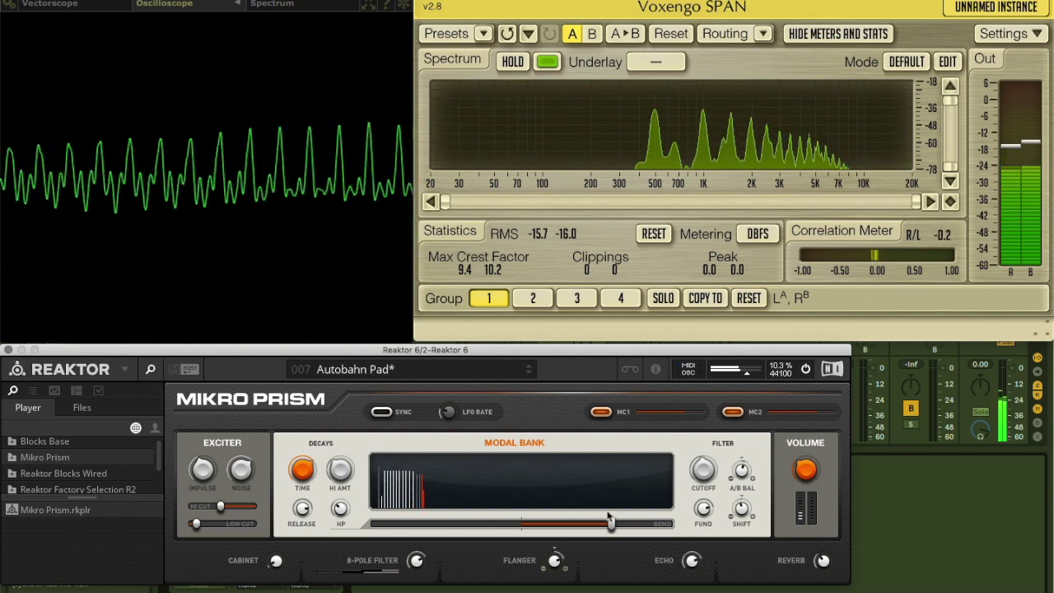
{"action": "left_click_drag", "start_coordinate": [610, 524], "coordinate": [529, 547]}
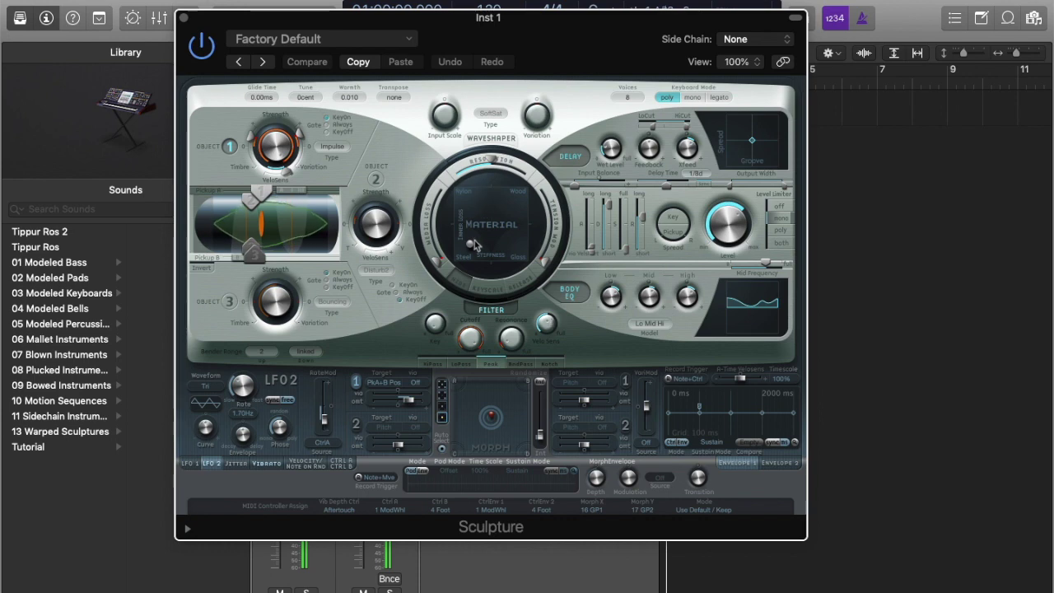
Step: In Logic's Sculpture, shift the Factory Default's Material ball toward lower stiffness and load the presets Tippur Ros 2 and Tippur Ros
{"action": "left_click_drag", "start_coordinate": [473, 246], "coordinate": [454, 230]}
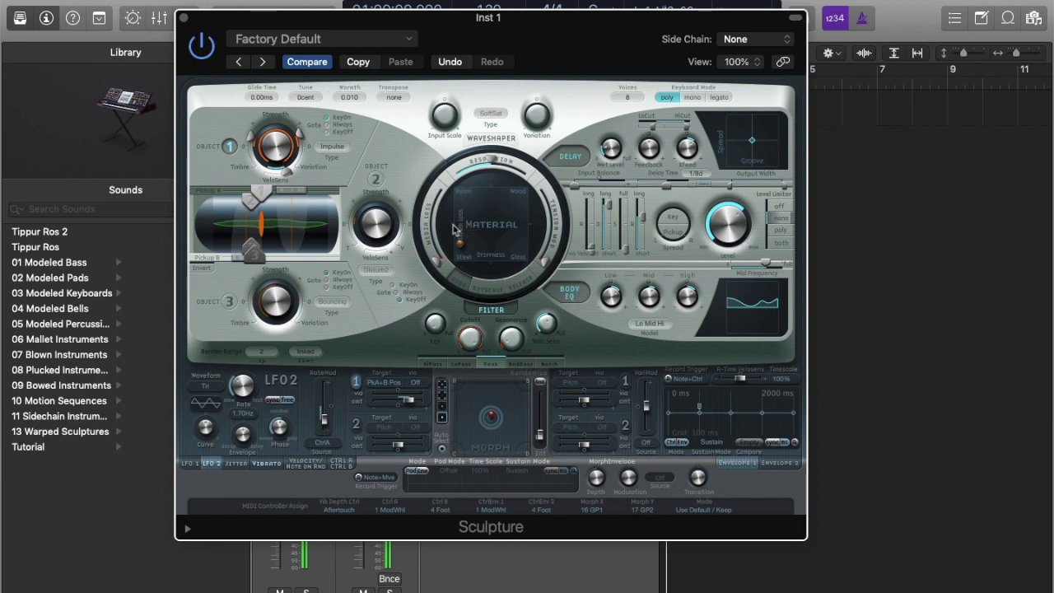
{"action": "left_click", "coordinate": [263, 62]}
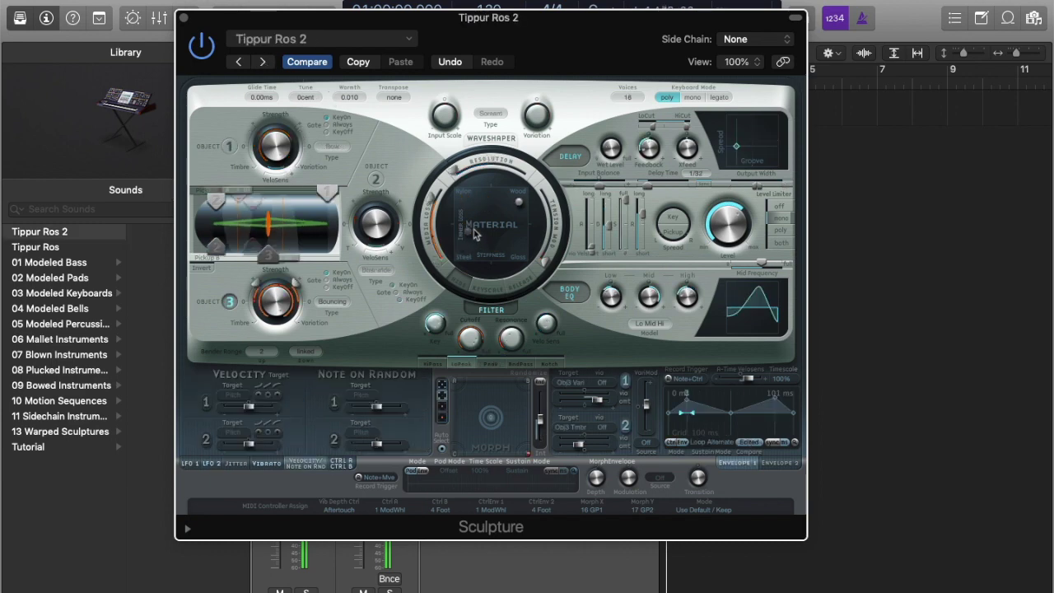
{"action": "left_click", "coordinate": [264, 63]}
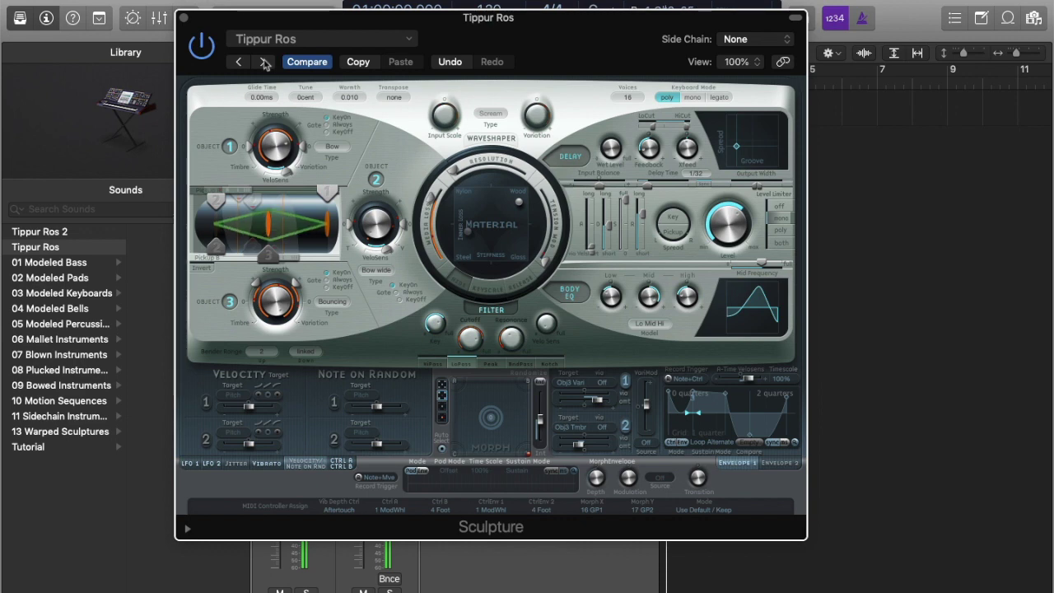
Step: Step through the modeled bass presets from Aggressive Pluck Bass to Fingered Double Bass
{"action": "left_click", "coordinate": [265, 63]}
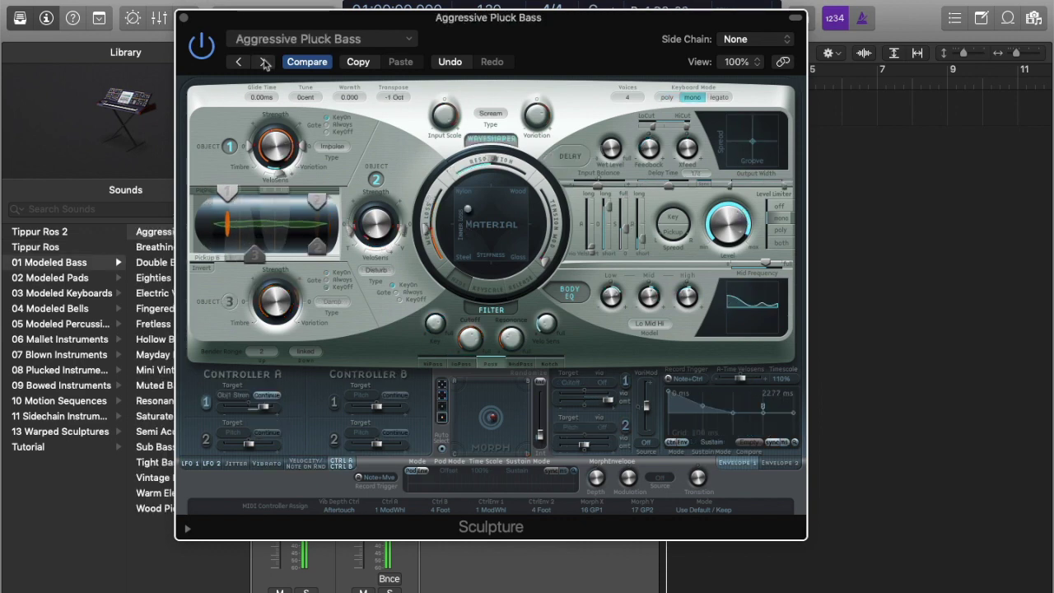
{"action": "left_click", "coordinate": [265, 63]}
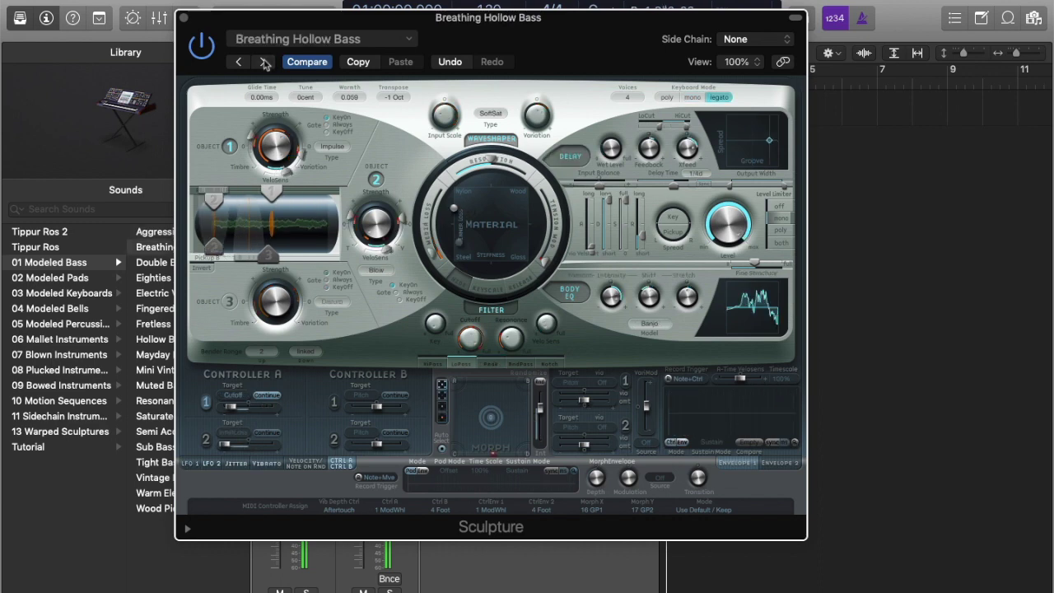
{"action": "left_click", "coordinate": [264, 64]}
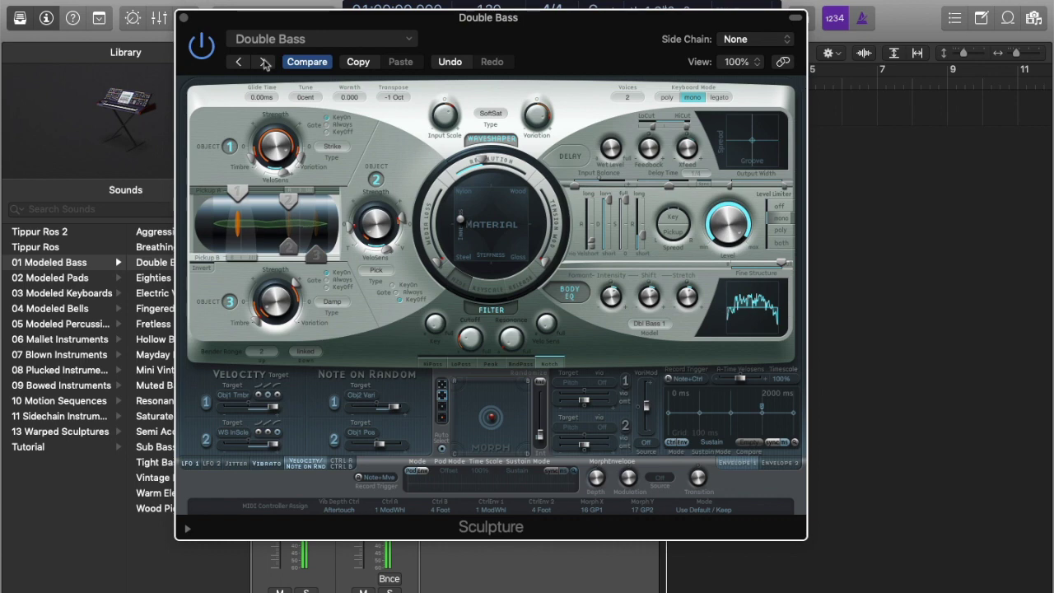
{"action": "left_click", "coordinate": [264, 63]}
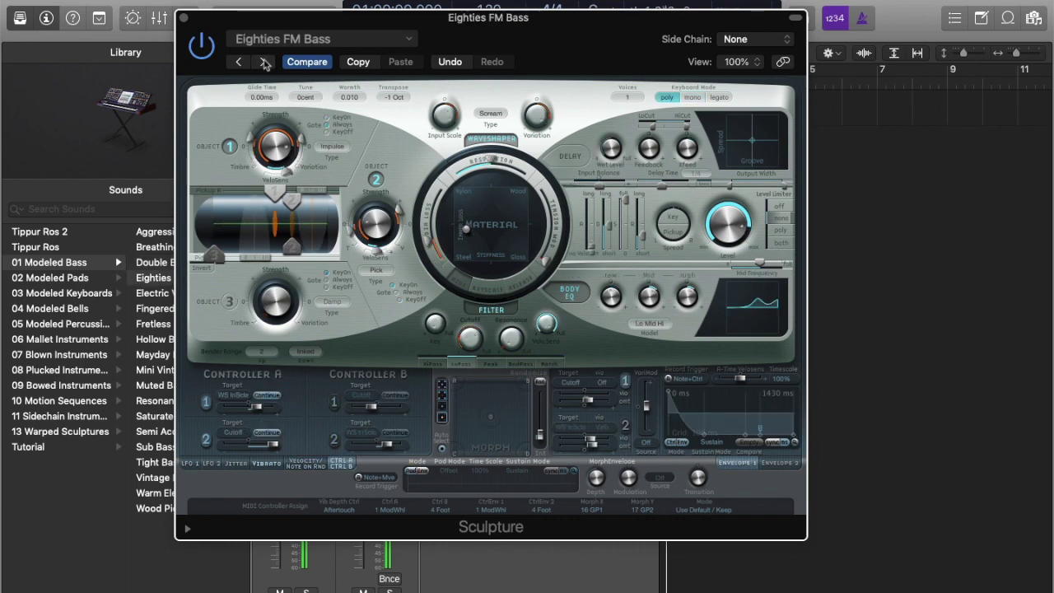
{"action": "left_click", "coordinate": [264, 63]}
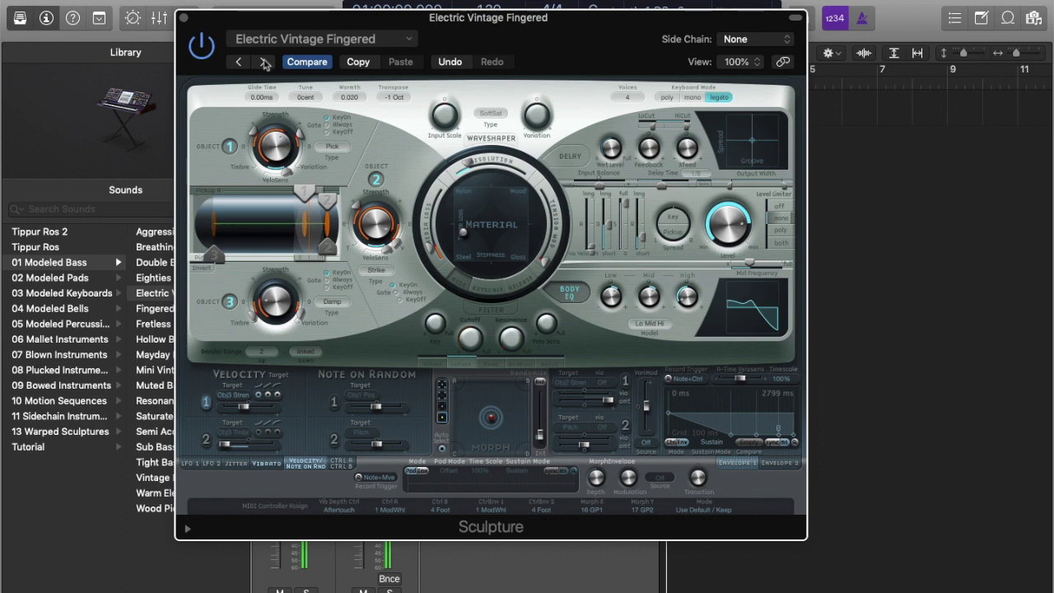
{"action": "left_click", "coordinate": [265, 63]}
Step: Adjust the Material ball, then move objects 1 and 3 toward one end of the string and object 2 toward the other
{"action": "mouse_move", "coordinate": [480, 224]}
{"action": "left_mouse_down"}
{"action": "mouse_move", "coordinate": [494, 219]}
{"action": "mouse_move", "coordinate": [517, 238]}
{"action": "mouse_move", "coordinate": [468, 228]}
{"action": "mouse_move", "coordinate": [463, 238]}
{"action": "left_mouse_up"}
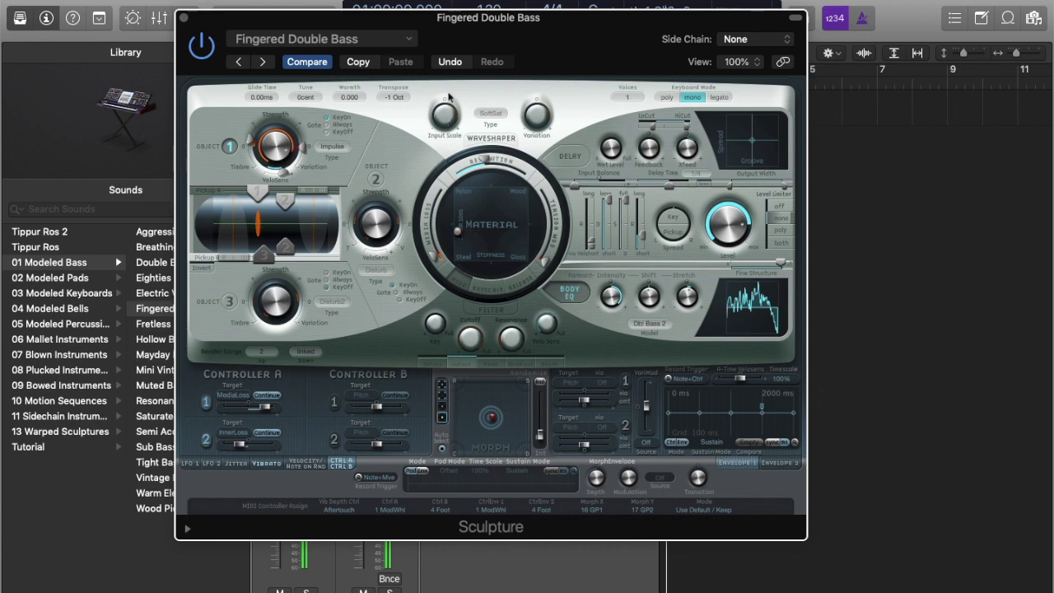
{"action": "left_click_drag", "start_coordinate": [264, 256], "coordinate": [232, 255]}
{"action": "mouse_move", "coordinate": [258, 194]}
{"action": "left_mouse_down"}
{"action": "mouse_move", "coordinate": [222, 195]}
{"action": "mouse_move", "coordinate": [282, 194]}
{"action": "mouse_move", "coordinate": [219, 194]}
{"action": "left_mouse_up"}
{"action": "mouse_move", "coordinate": [285, 201]}
{"action": "left_mouse_down"}
{"action": "mouse_move", "coordinate": [241, 201]}
{"action": "mouse_move", "coordinate": [315, 201]}
{"action": "left_mouse_up"}
Step: Raise the output level slightly and reshape the Body EQ with lower Intensity and higher Shift and Stretch
{"action": "mouse_move", "coordinate": [706, 227]}
{"action": "left_mouse_down"}
{"action": "mouse_move", "coordinate": [718, 210]}
{"action": "mouse_move", "coordinate": [710, 224]}
{"action": "left_mouse_up"}
{"action": "left_click_drag", "start_coordinate": [656, 298], "coordinate": [639, 263]}
{"action": "left_click_drag", "start_coordinate": [611, 297], "coordinate": [601, 356]}
{"action": "left_click_drag", "start_coordinate": [687, 295], "coordinate": [697, 224]}
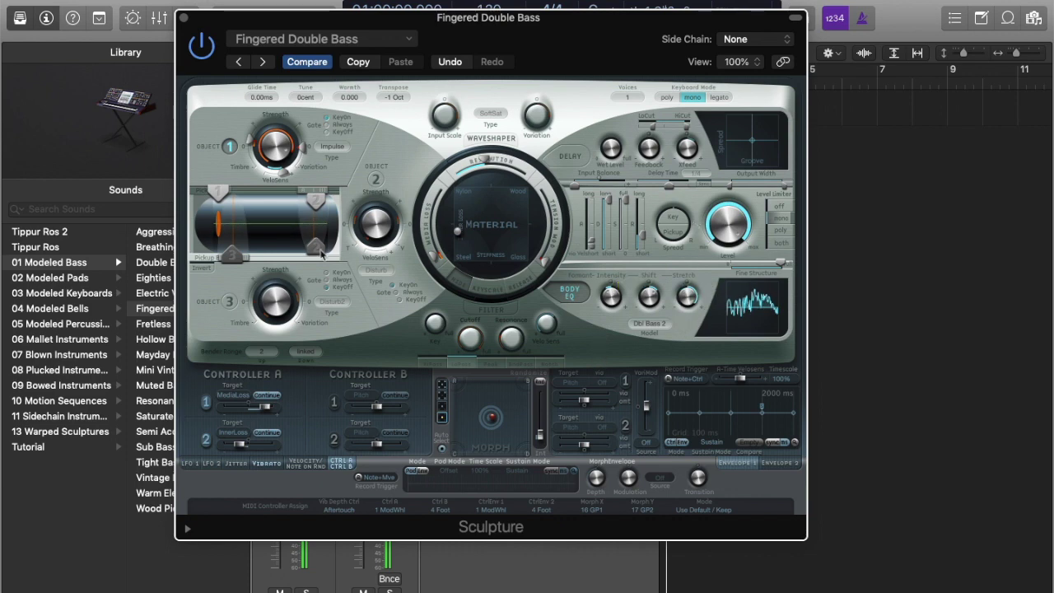
Step: Adjust object 3's strength and move the Morph point slightly off its centre
{"action": "left_click_drag", "start_coordinate": [287, 303], "coordinate": [280, 286]}
{"action": "left_click_drag", "start_coordinate": [275, 344], "coordinate": [270, 369]}
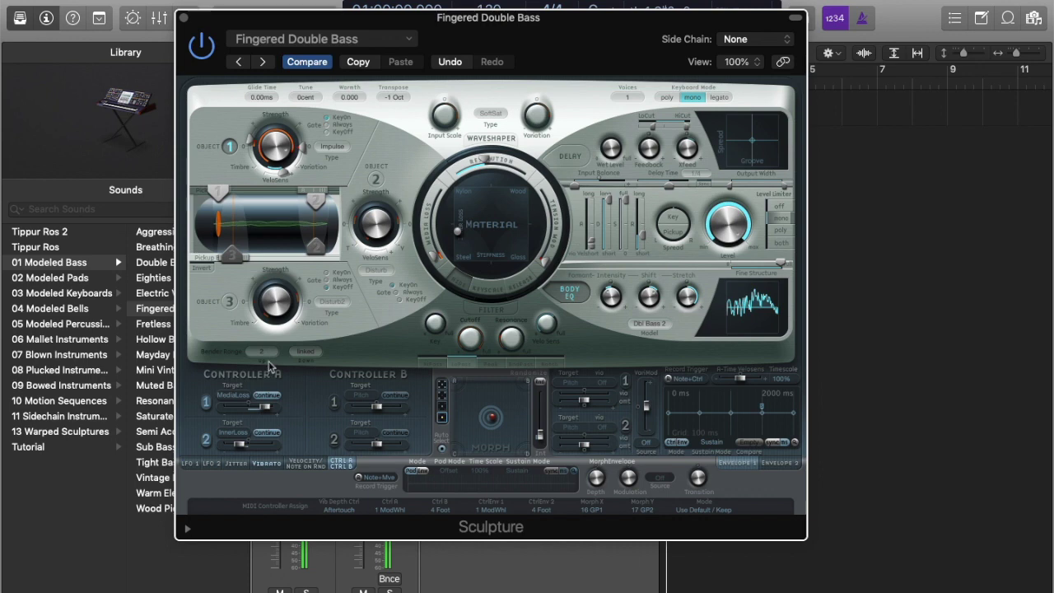
{"action": "mouse_move", "coordinate": [494, 420]}
{"action": "left_mouse_down"}
{"action": "mouse_move", "coordinate": [497, 400]}
{"action": "mouse_move", "coordinate": [475, 418]}
{"action": "mouse_move", "coordinate": [495, 435]}
{"action": "mouse_move", "coordinate": [487, 389]}
{"action": "mouse_move", "coordinate": [482, 431]}
{"action": "mouse_move", "coordinate": [522, 416]}
{"action": "mouse_move", "coordinate": [492, 429]}
{"action": "mouse_move", "coordinate": [501, 429]}
{"action": "mouse_move", "coordinate": [492, 421]}
{"action": "left_mouse_up"}
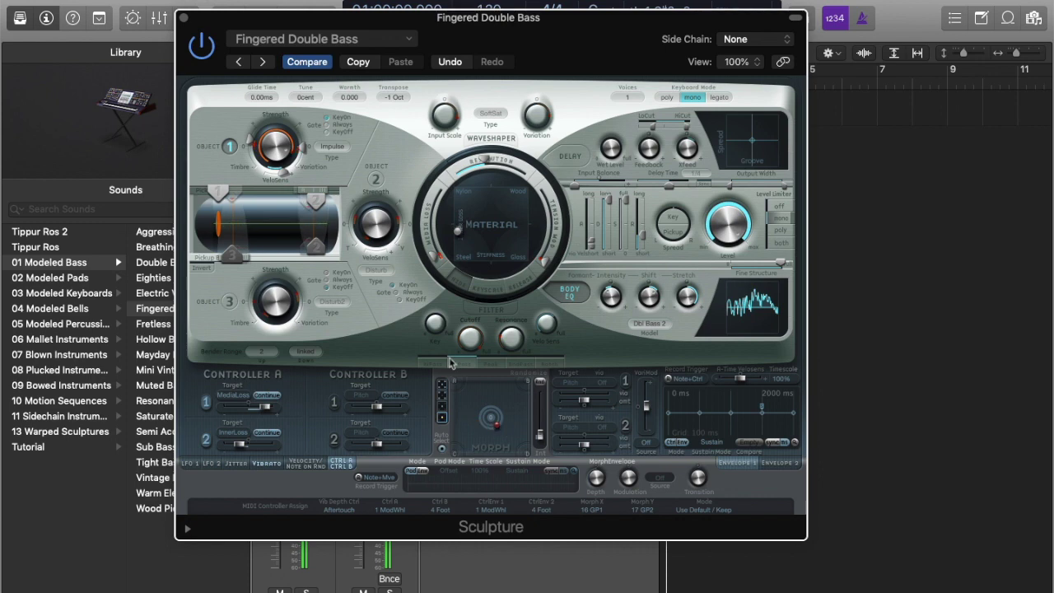
Step: Load the Fretless Wonder preset and move its Material ball up toward higher inner loss
{"action": "left_click", "coordinate": [263, 62]}
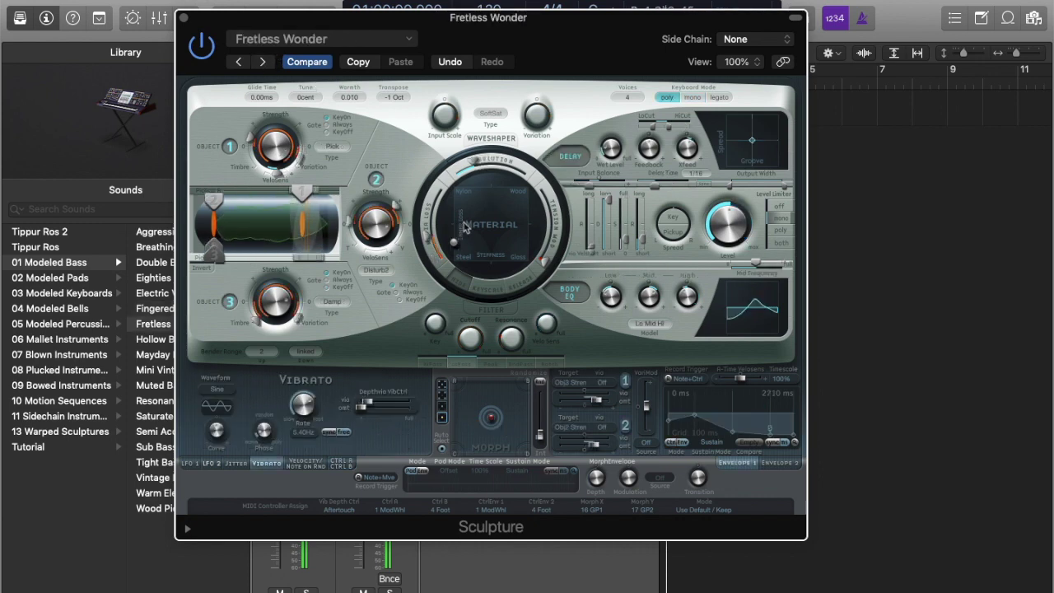
{"action": "left_click_drag", "start_coordinate": [459, 239], "coordinate": [474, 213]}
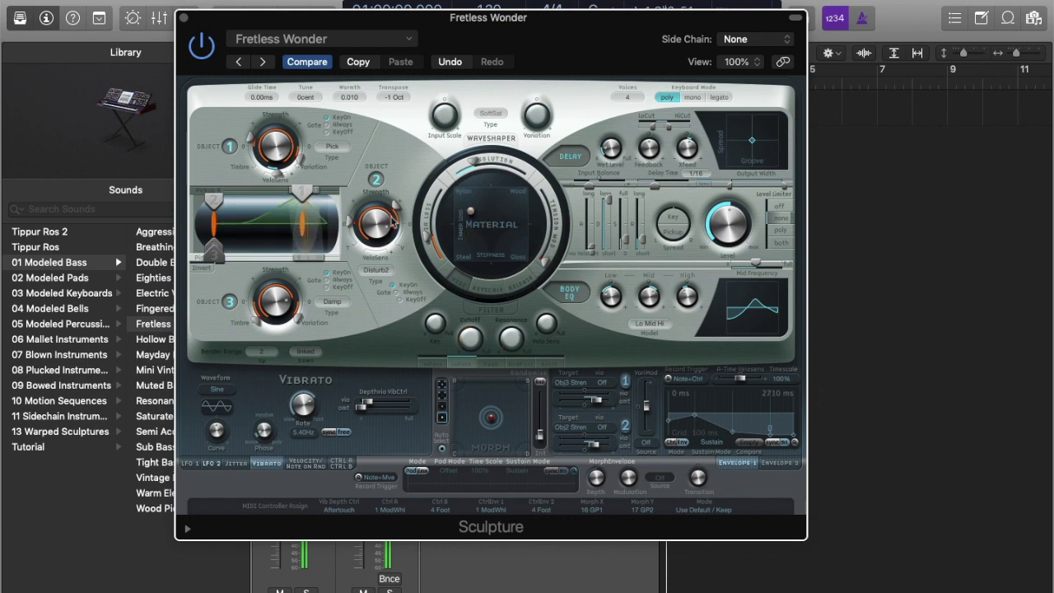
Step: Adjust object 3's strength, offset the Morph point from its centre and lower the Obj3 Stren modulation amount
{"action": "left_click_drag", "start_coordinate": [287, 295], "coordinate": [277, 323]}
{"action": "mouse_move", "coordinate": [491, 412]}
{"action": "left_mouse_down"}
{"action": "mouse_move", "coordinate": [510, 404]}
{"action": "mouse_move", "coordinate": [469, 454]}
{"action": "mouse_move", "coordinate": [443, 409]}
{"action": "mouse_move", "coordinate": [505, 404]}
{"action": "mouse_move", "coordinate": [442, 417]}
{"action": "mouse_move", "coordinate": [496, 403]}
{"action": "mouse_move", "coordinate": [480, 425]}
{"action": "left_mouse_up"}
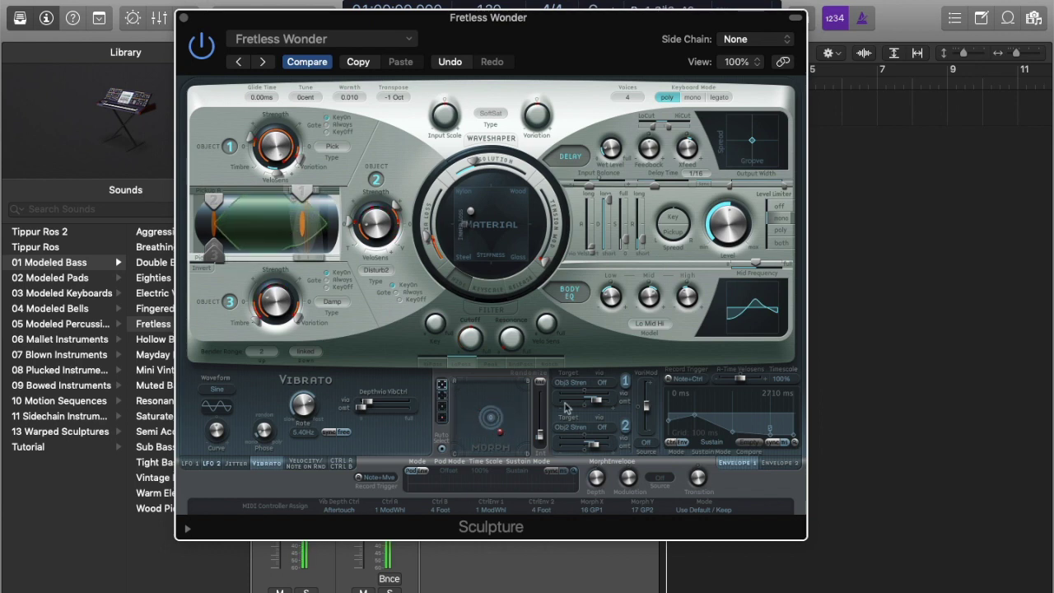
{"action": "left_click_drag", "start_coordinate": [595, 401], "coordinate": [566, 404]}
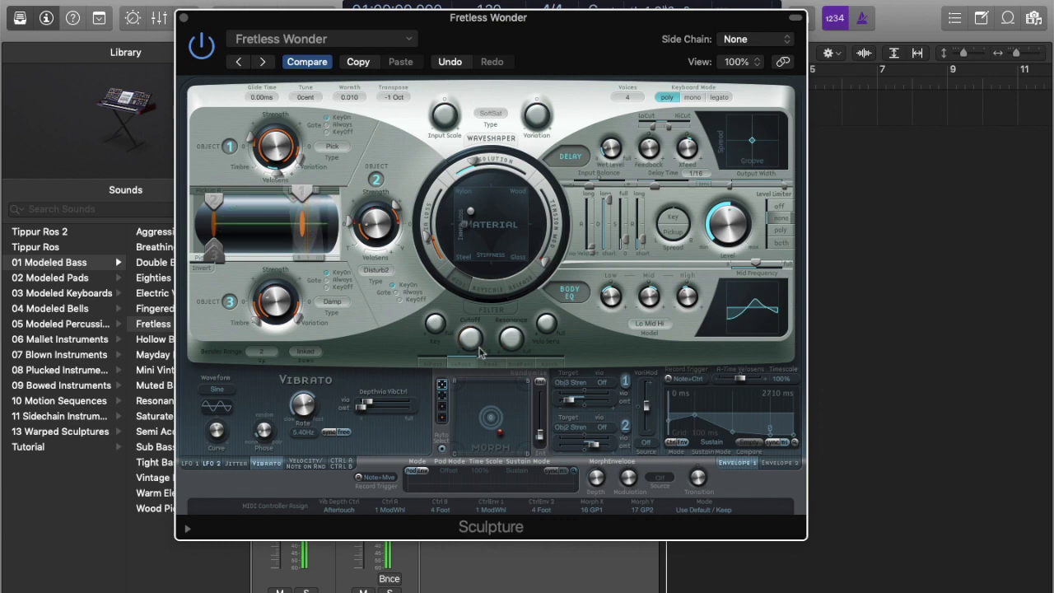
Step: Set the vibrato rate to 0.47 Hz with a Rectangle bipolar waveform and adjust its curve
{"action": "left_click_drag", "start_coordinate": [289, 419], "coordinate": [303, 389]}
{"action": "left_click", "coordinate": [219, 390]}
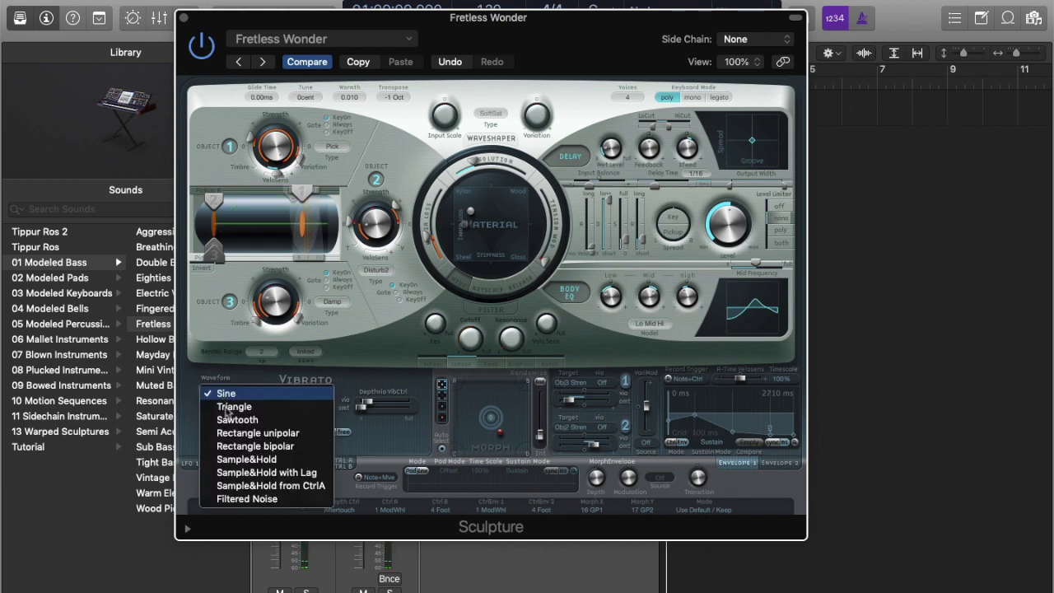
{"action": "left_click", "coordinate": [238, 449]}
{"action": "mouse_move", "coordinate": [216, 437]}
{"action": "left_mouse_down"}
{"action": "mouse_move", "coordinate": [224, 399]}
{"action": "mouse_move", "coordinate": [218, 444]}
{"action": "left_mouse_up"}
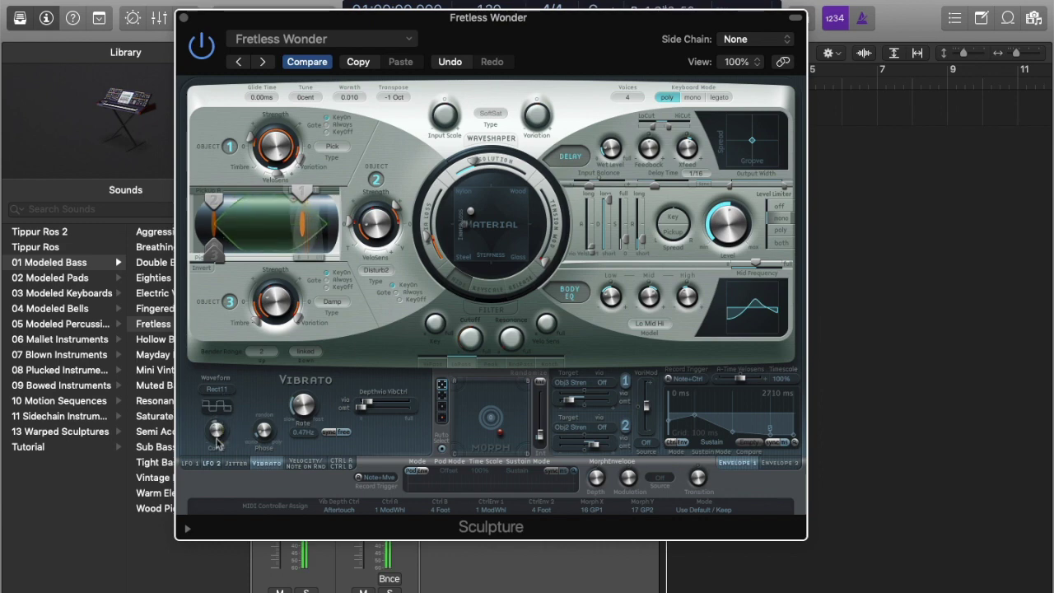
Step: Set the vibrato to a 20 Hz Triangle waveform and increase its controller depth
{"action": "left_click_drag", "start_coordinate": [302, 404], "coordinate": [303, 387]}
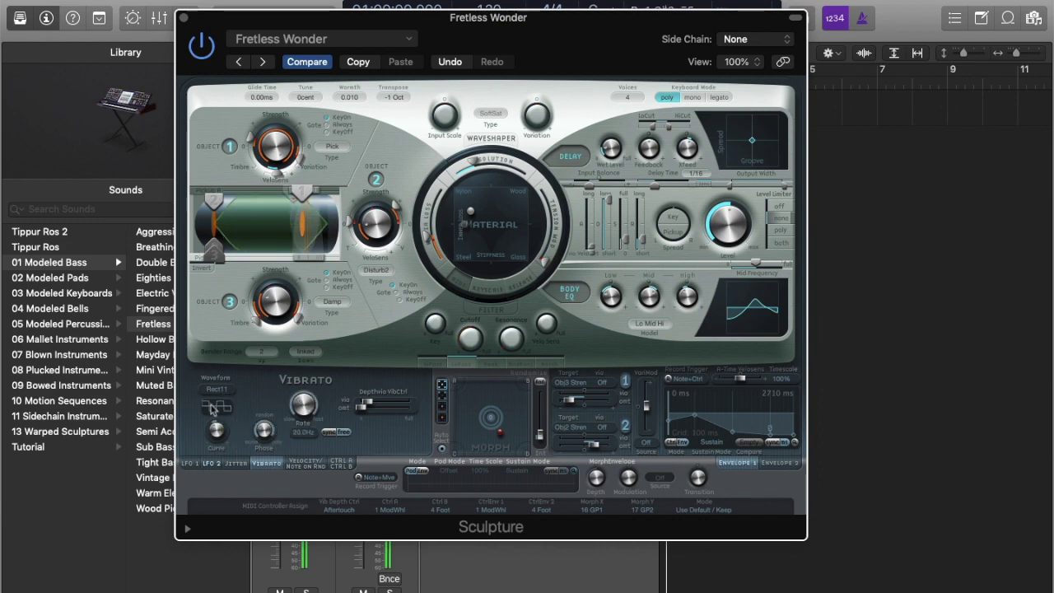
{"action": "left_click", "coordinate": [216, 390]}
{"action": "left_click", "coordinate": [238, 292]}
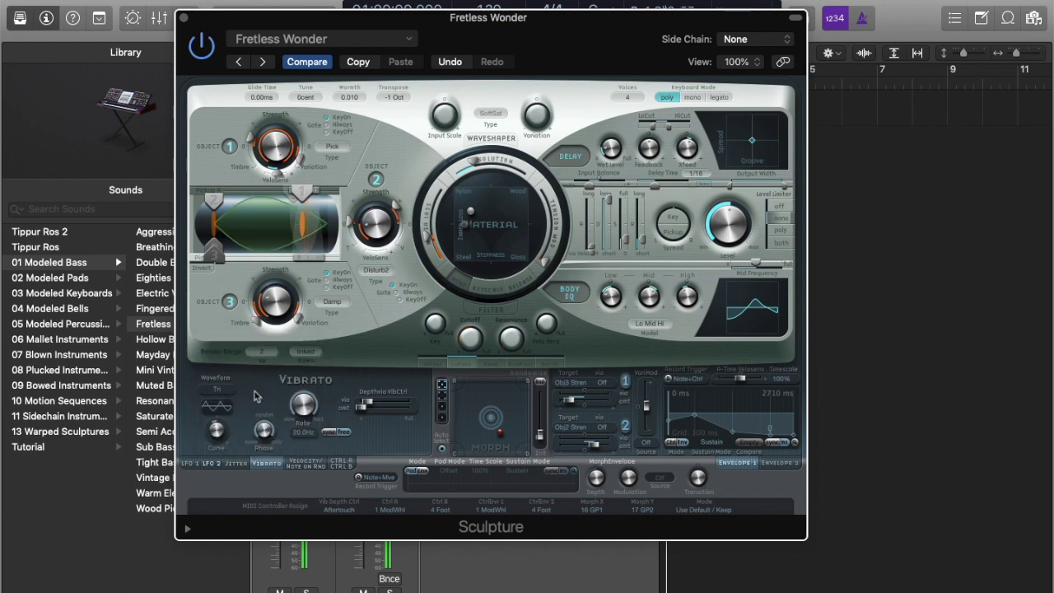
{"action": "mouse_move", "coordinate": [373, 412]}
{"action": "left_mouse_down"}
{"action": "mouse_move", "coordinate": [398, 397]}
{"action": "mouse_move", "coordinate": [388, 412]}
{"action": "mouse_move", "coordinate": [419, 403]}
{"action": "mouse_move", "coordinate": [385, 405]}
{"action": "left_mouse_up"}
Step: Move Fretless Wonder's Material ball close to Steel and raise the output level
{"action": "left_click_drag", "start_coordinate": [476, 214], "coordinate": [462, 251]}
{"action": "left_click_drag", "start_coordinate": [730, 226], "coordinate": [728, 224]}
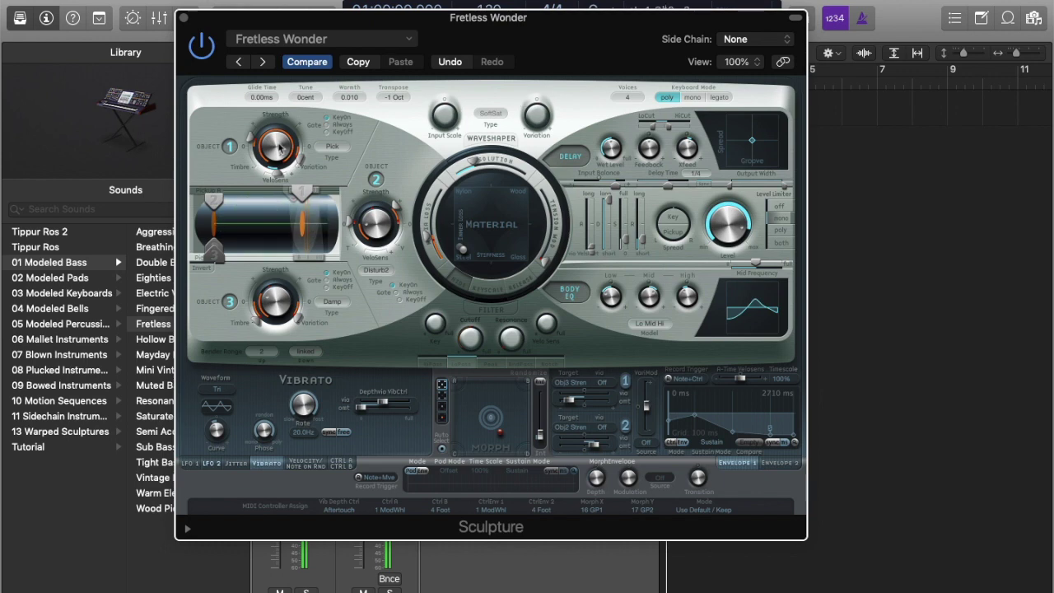
Step: Move the Sculpture window away from the song area and view the available sources for Vib Depth Ctrl
{"action": "mouse_move", "coordinate": [228, 24]}
{"action": "left_mouse_down"}
{"action": "mouse_move", "coordinate": [86, 21]}
{"action": "mouse_move", "coordinate": [53, 0]}
{"action": "left_mouse_up"}
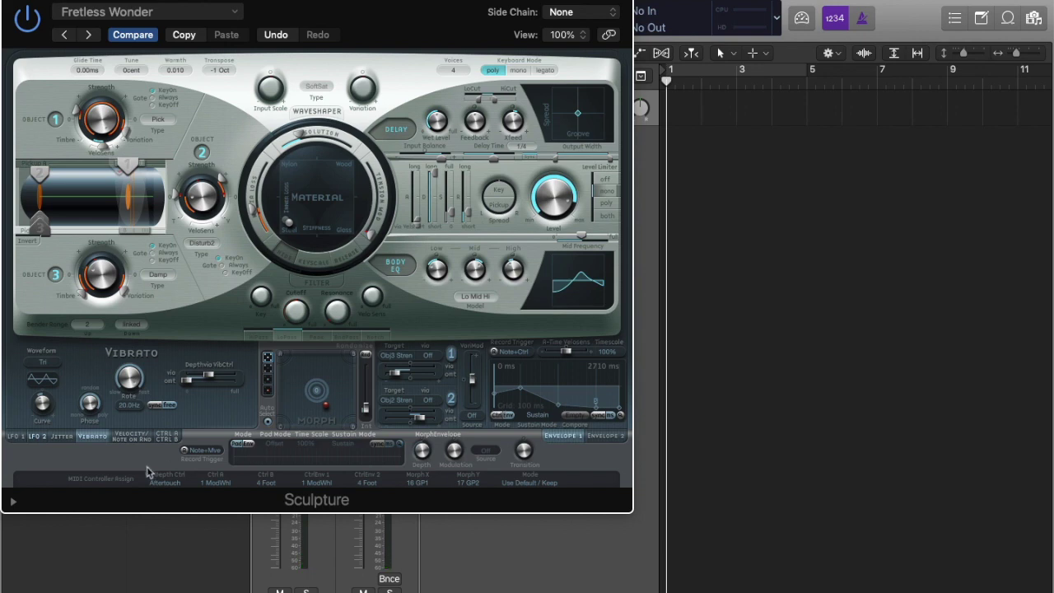
{"action": "left_click", "coordinate": [165, 483]}
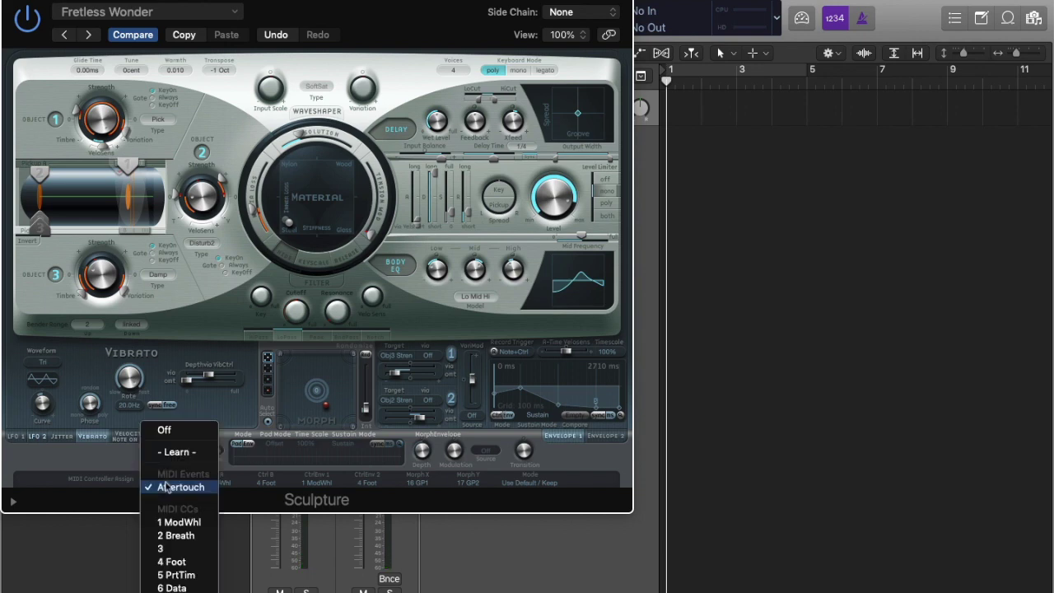
{"action": "left_click", "coordinate": [82, 456]}
Step: Look through the velocity, controller, vibrato, jitter and LFO modulation pages, and change Envelope 1's mode
{"action": "left_click", "coordinate": [131, 439]}
{"action": "left_click", "coordinate": [167, 437]}
{"action": "left_click", "coordinate": [86, 439]}
{"action": "left_click", "coordinate": [62, 437]}
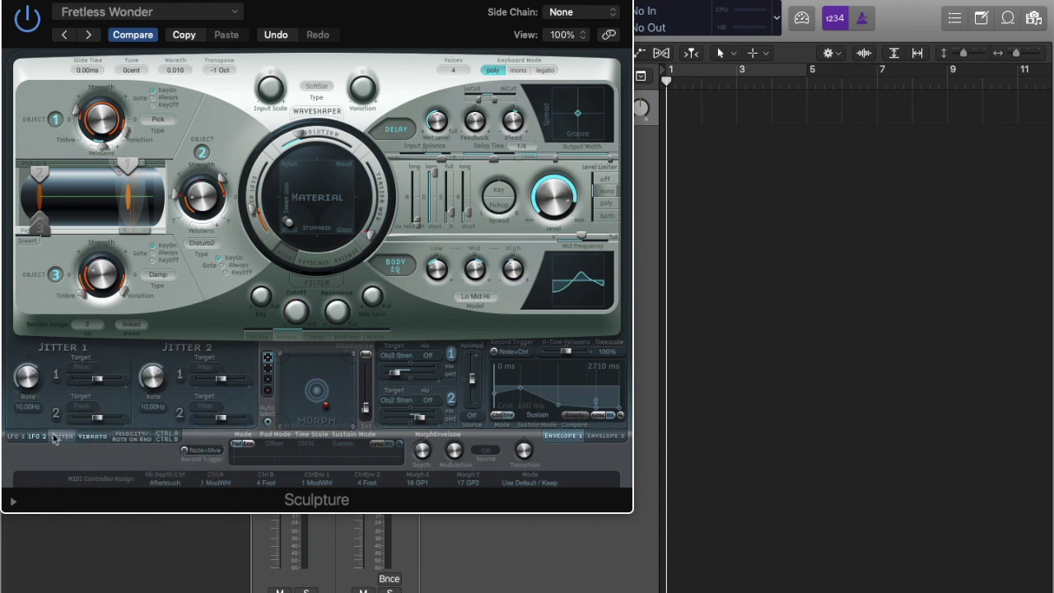
{"action": "left_click", "coordinate": [38, 437]}
{"action": "left_click", "coordinate": [15, 436]}
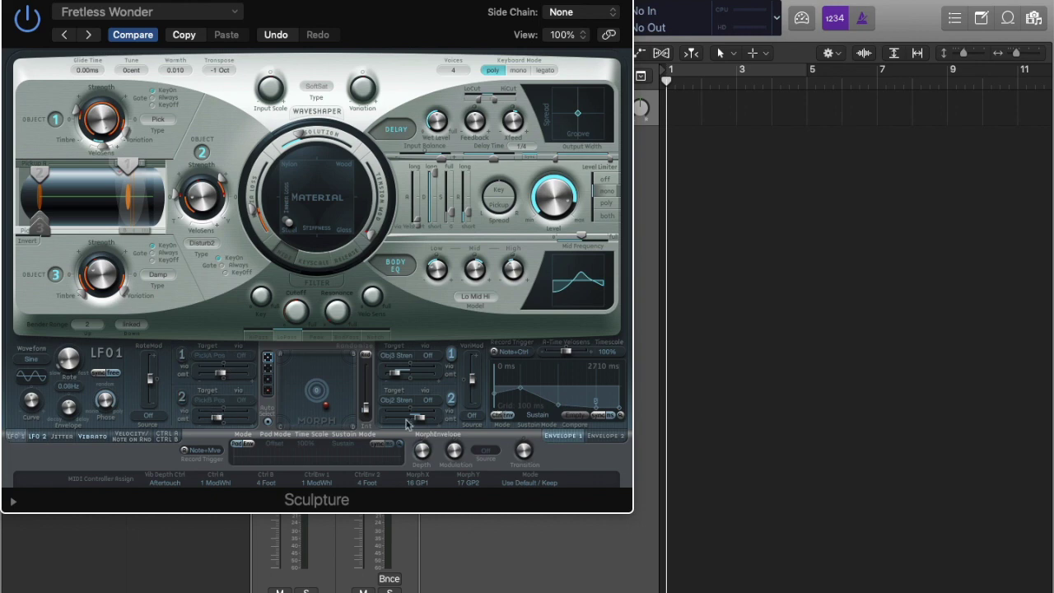
{"action": "left_click", "coordinate": [507, 414]}
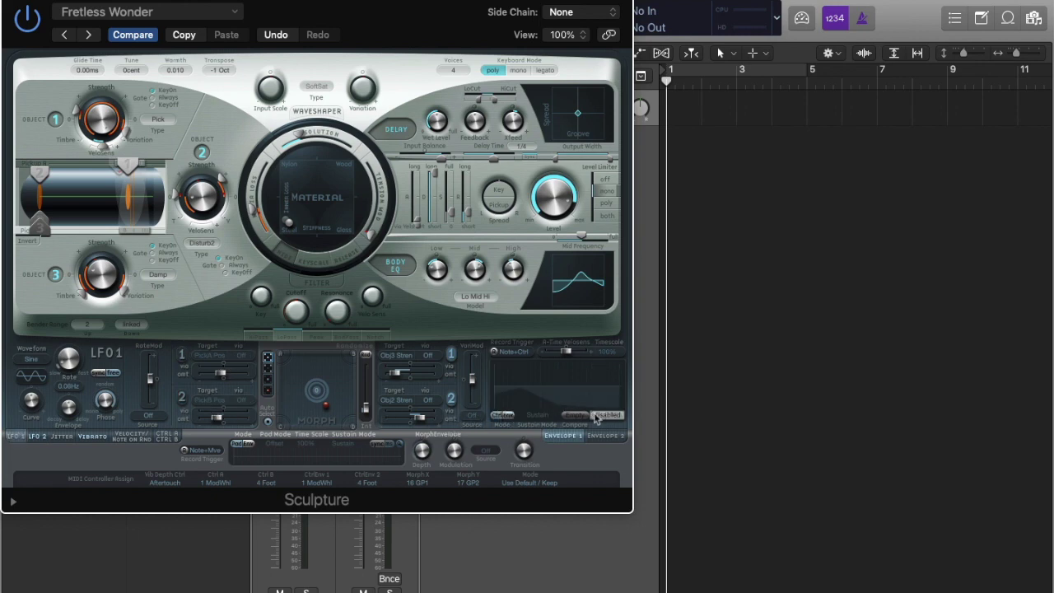